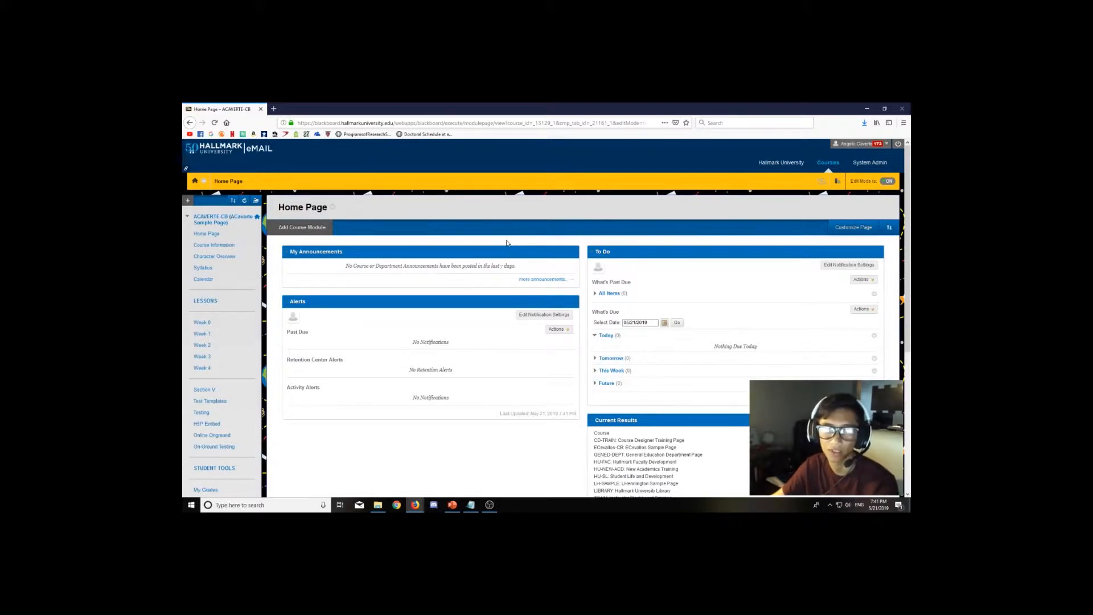
Turn off the browser's pop-up blocker in the Privacy & Security options, then close the options tab.
mouse_move(473, 250)
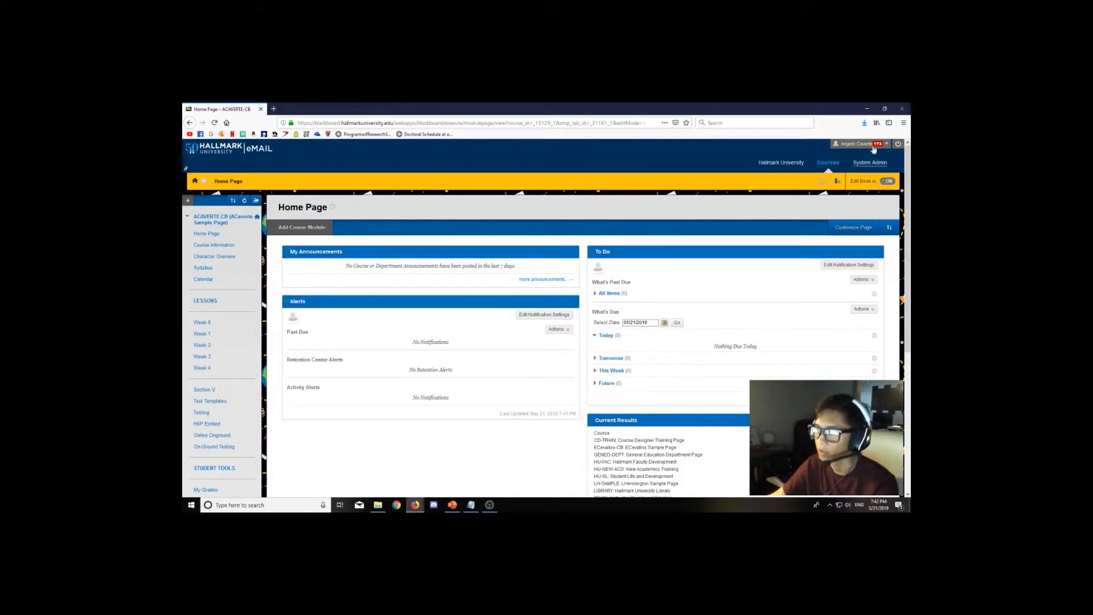
click(904, 123)
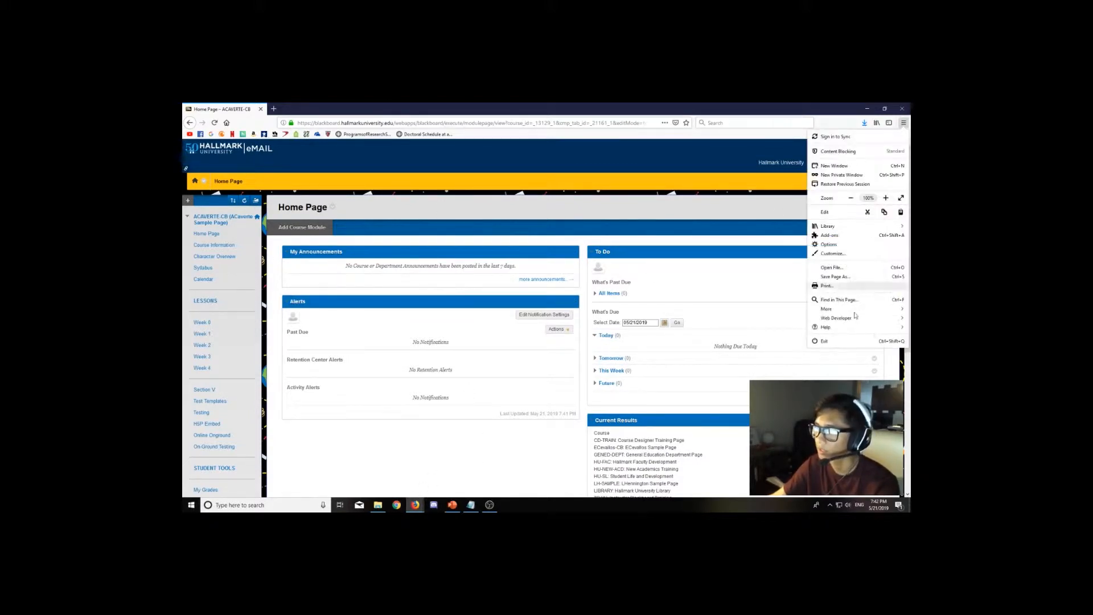
click(842, 244)
click(236, 229)
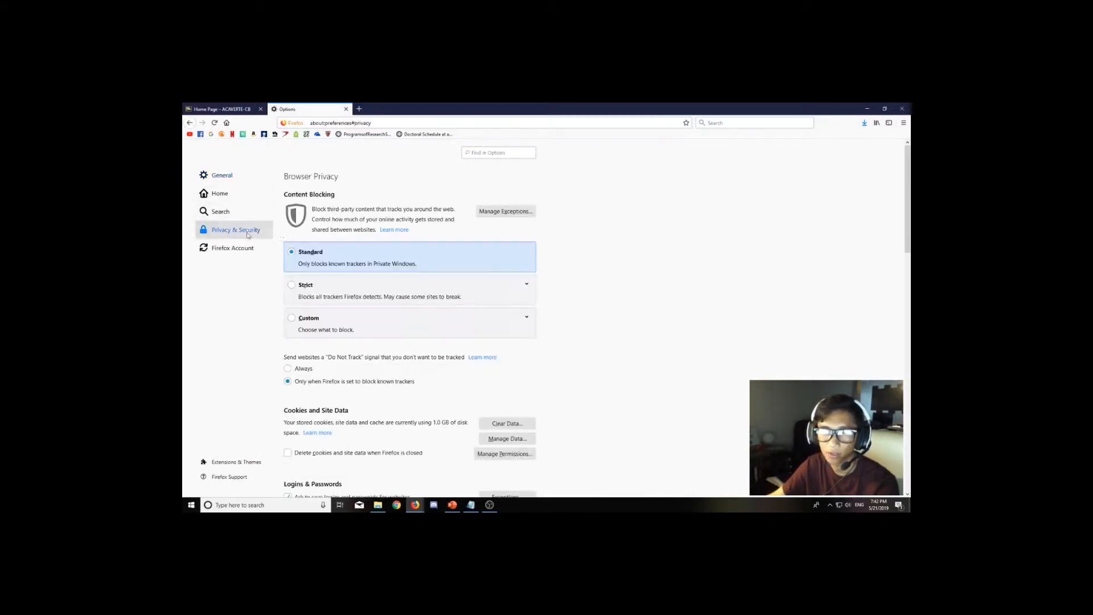
scroll(372, 266, down, 15)
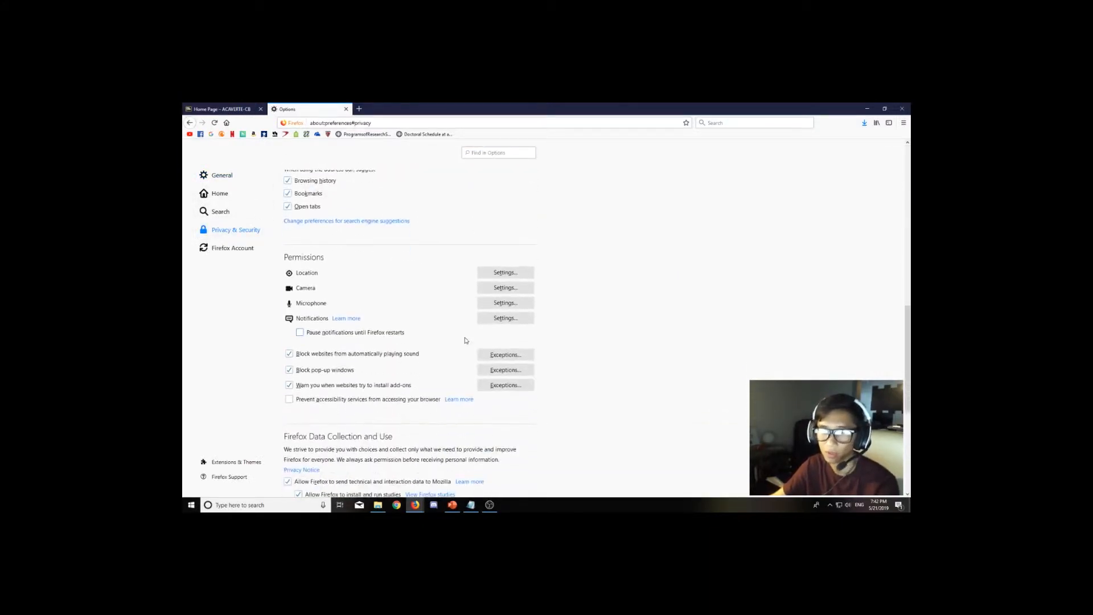
click(289, 370)
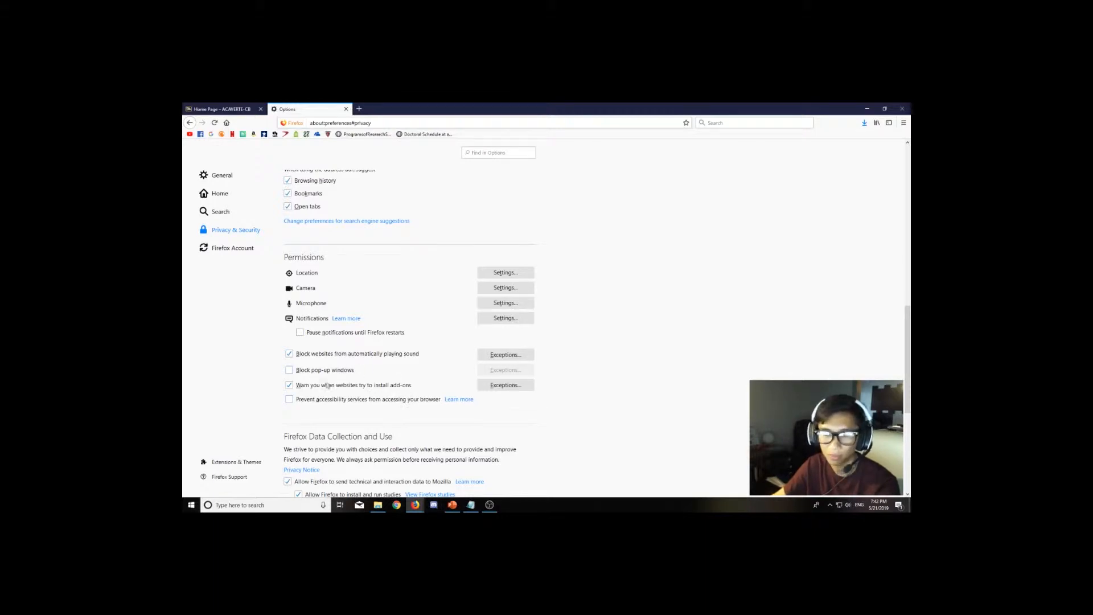
click(346, 109)
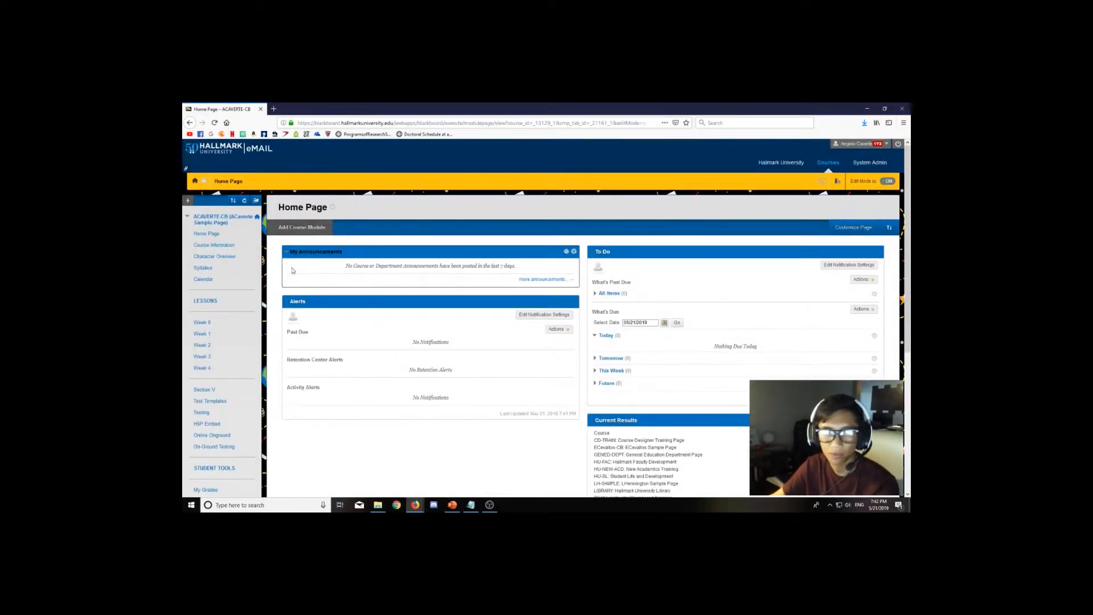
Open the course's Instructor Resources page from the course menu.
key(alt+Tab)
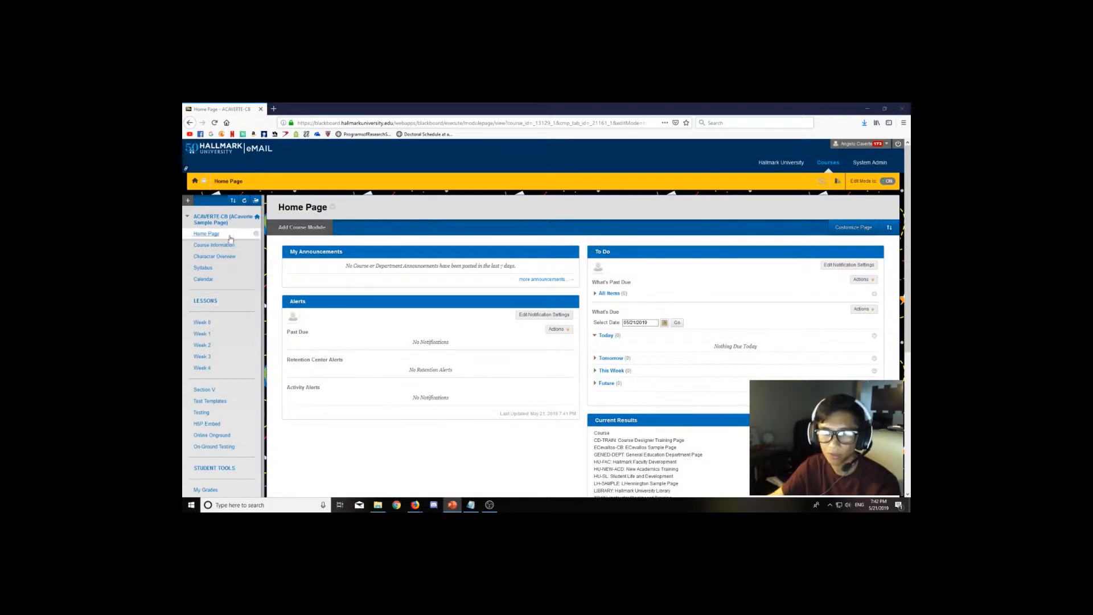
scroll(226, 239, down, 4)
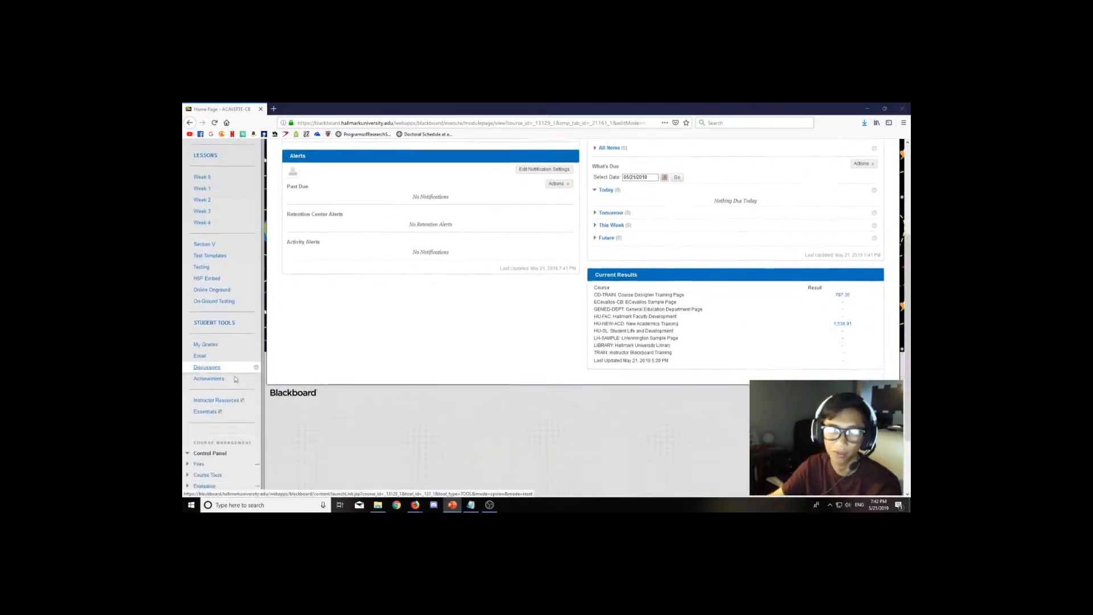
scroll(235, 379, down, 1)
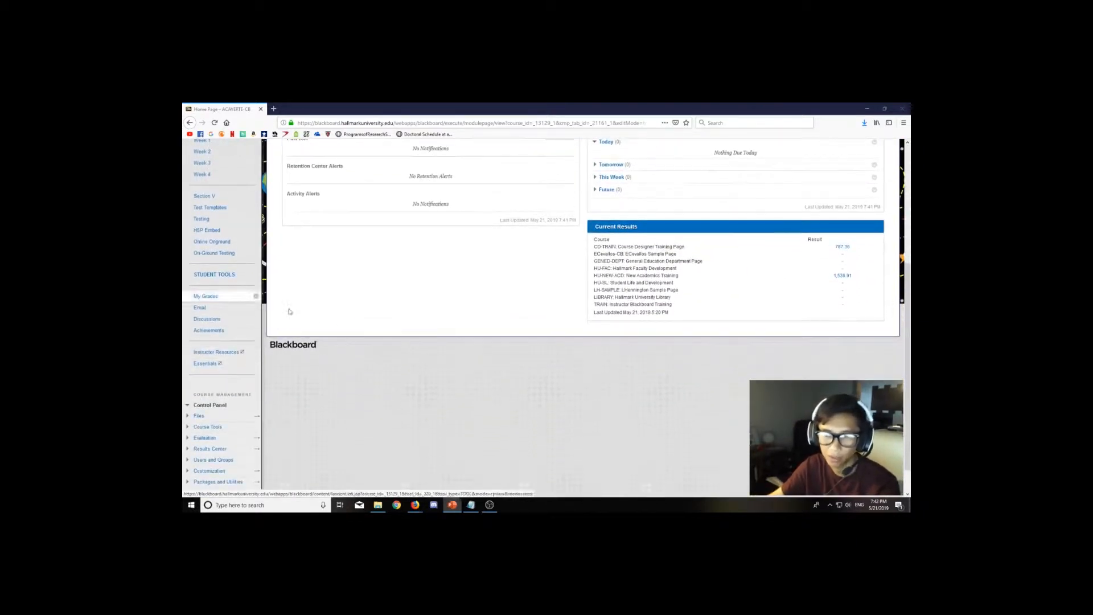
click(208, 358)
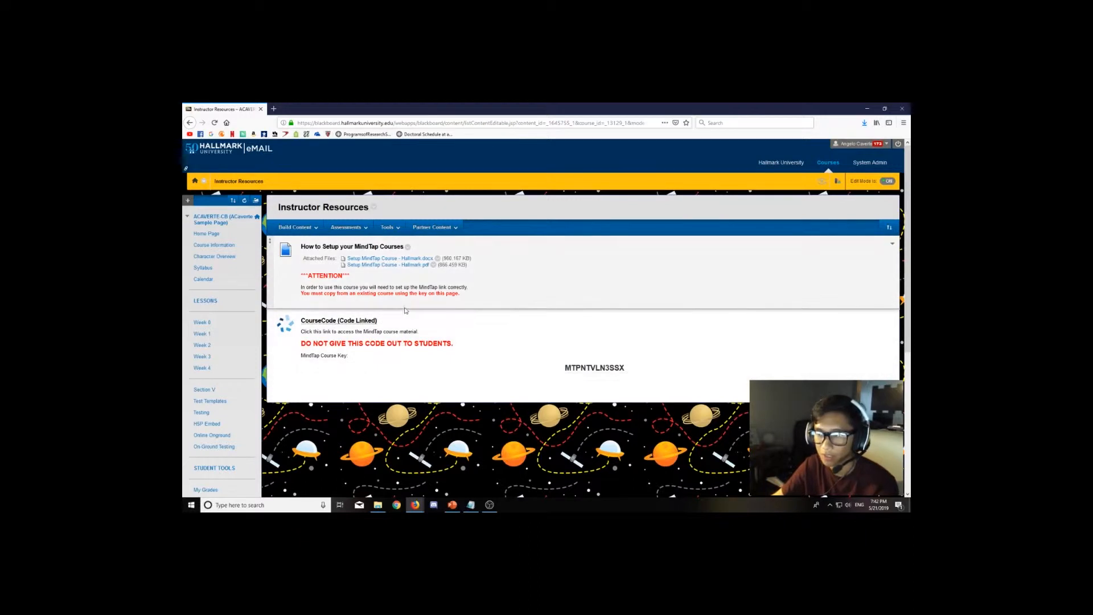
Copy the MindTap course key shown in the CourseCode (Code Linked) section.
key(alt+Tab)
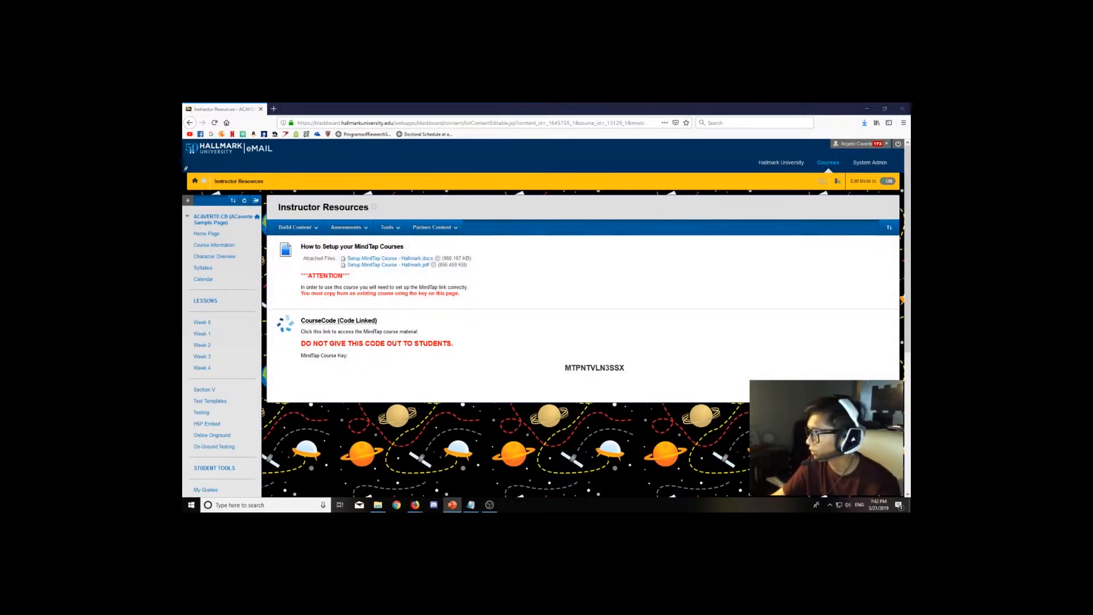
drag(564, 368, 635, 371)
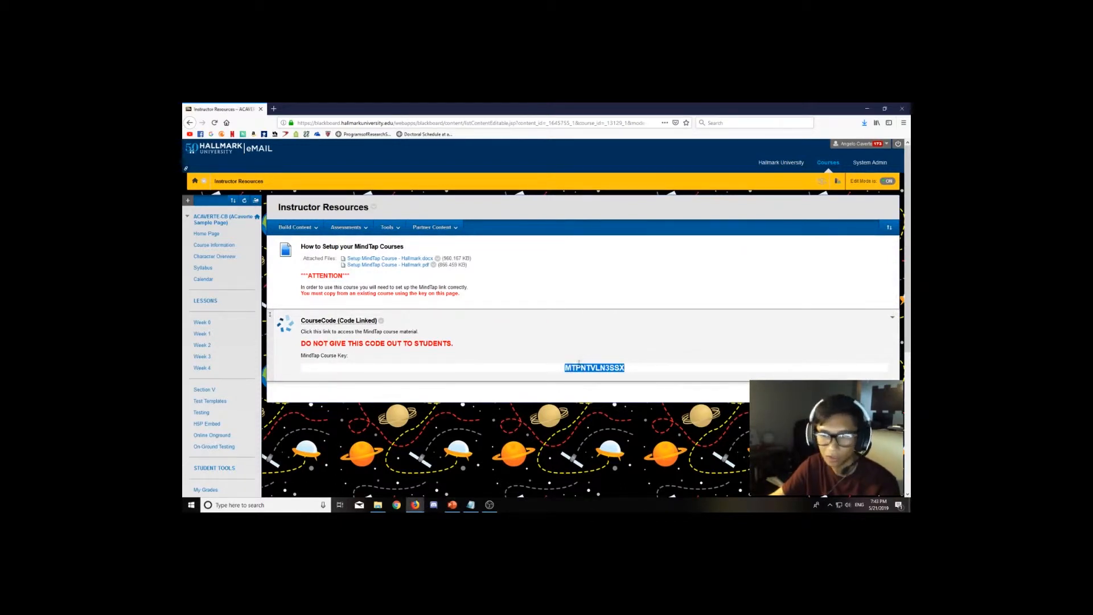
right_click(600, 370)
click(618, 381)
drag(305, 343, 423, 345)
click(435, 343)
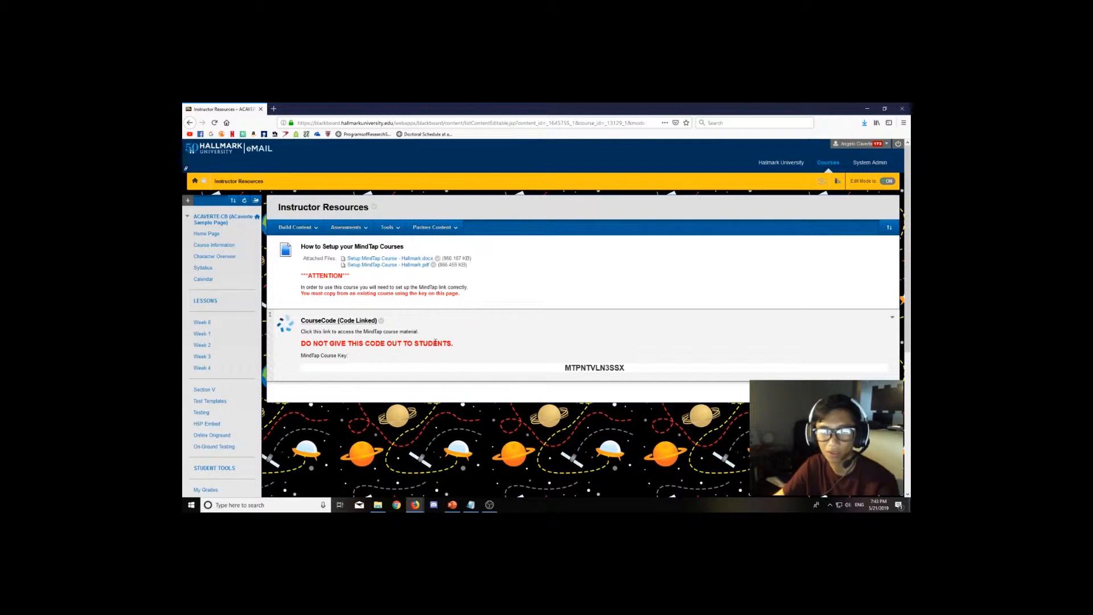
drag(565, 367, 626, 369)
right_click(608, 369)
click(623, 378)
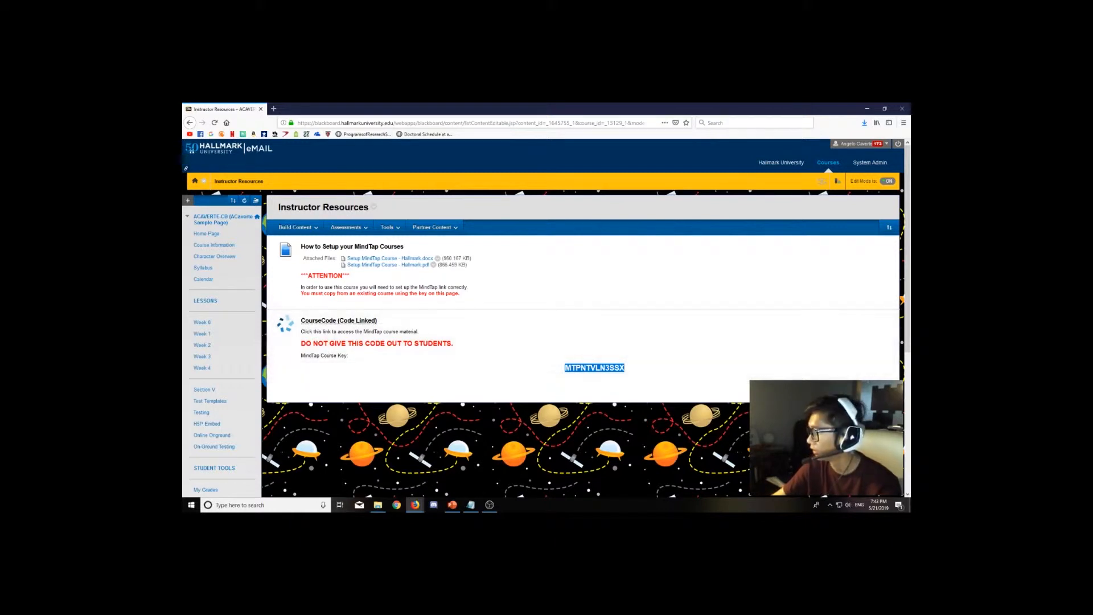
key(alt+Tab)
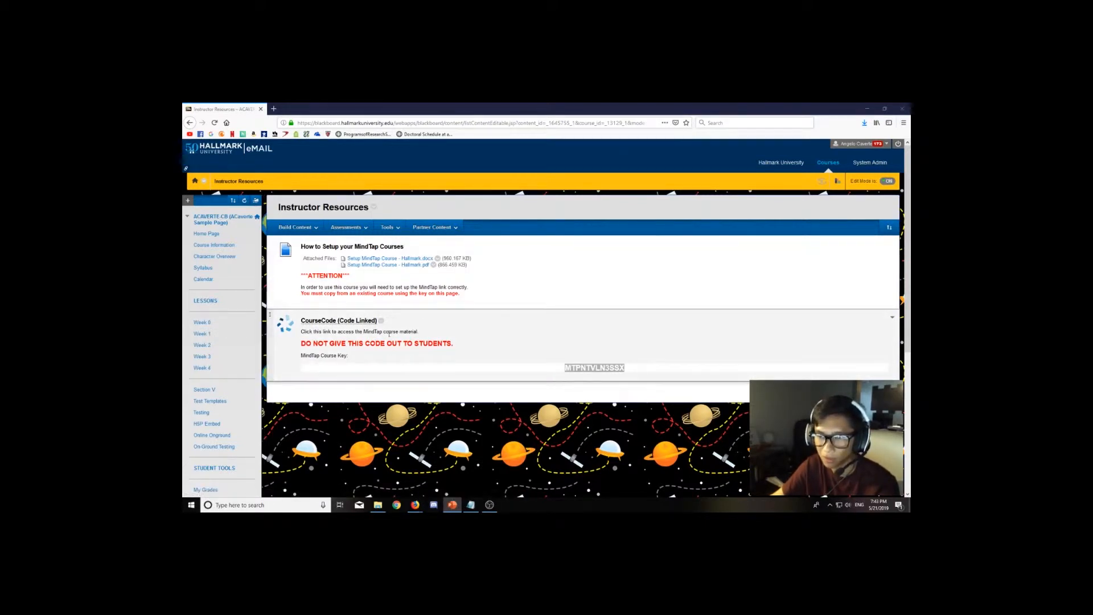
Visit the Week 0 page and return to the Instructor Resources page.
drag(301, 331, 625, 371)
click(625, 372)
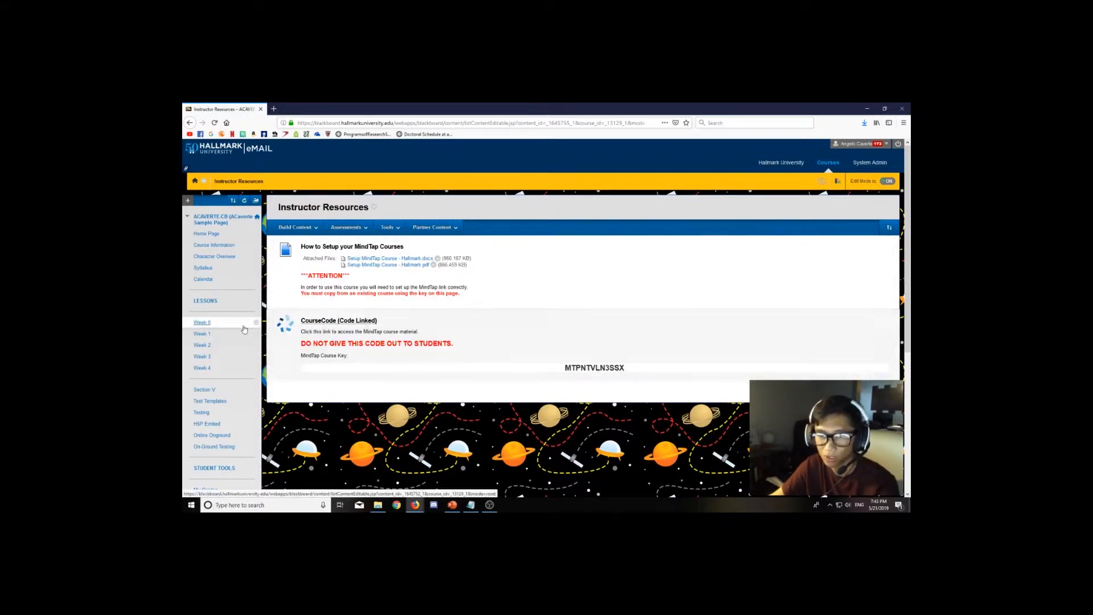
click(203, 322)
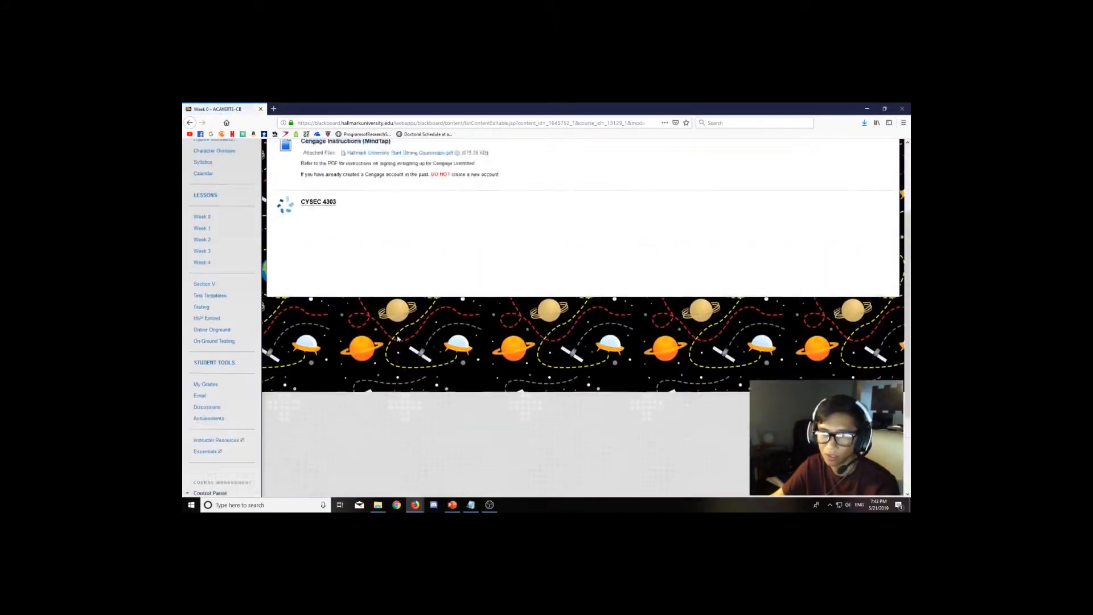
scroll(245, 410, down, 2)
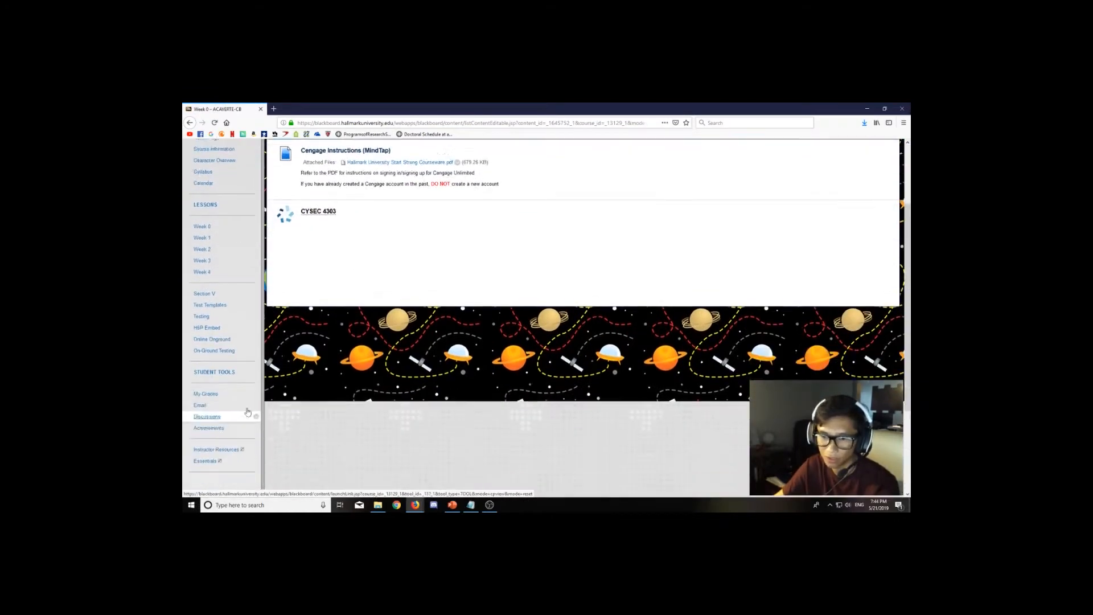
click(230, 430)
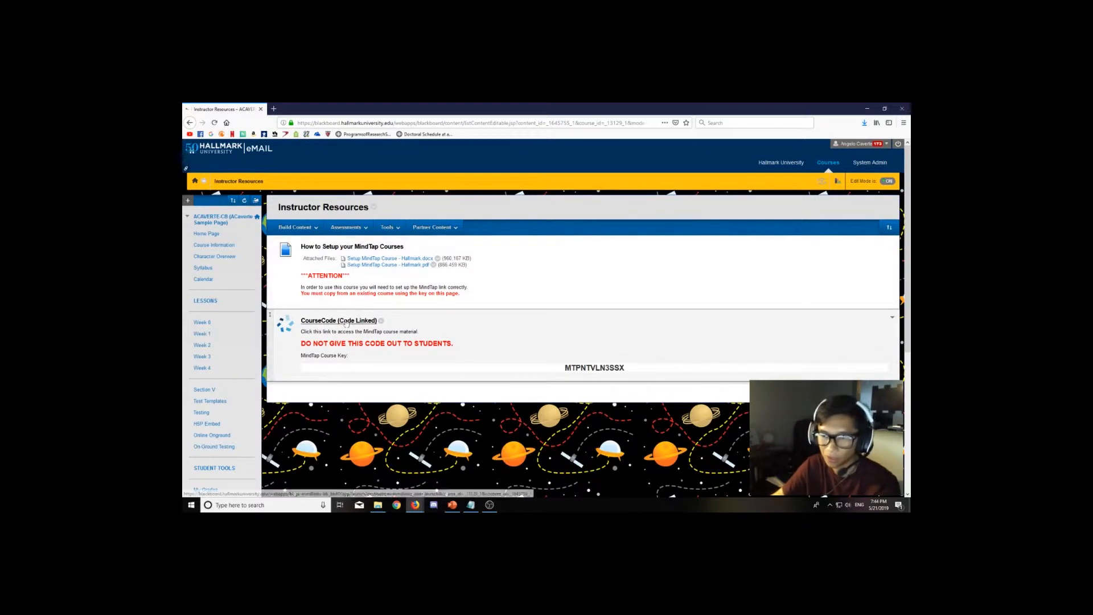
Open the CourseCode (Code Linked) link and choose to copy from another instructor's course.
click(356, 321)
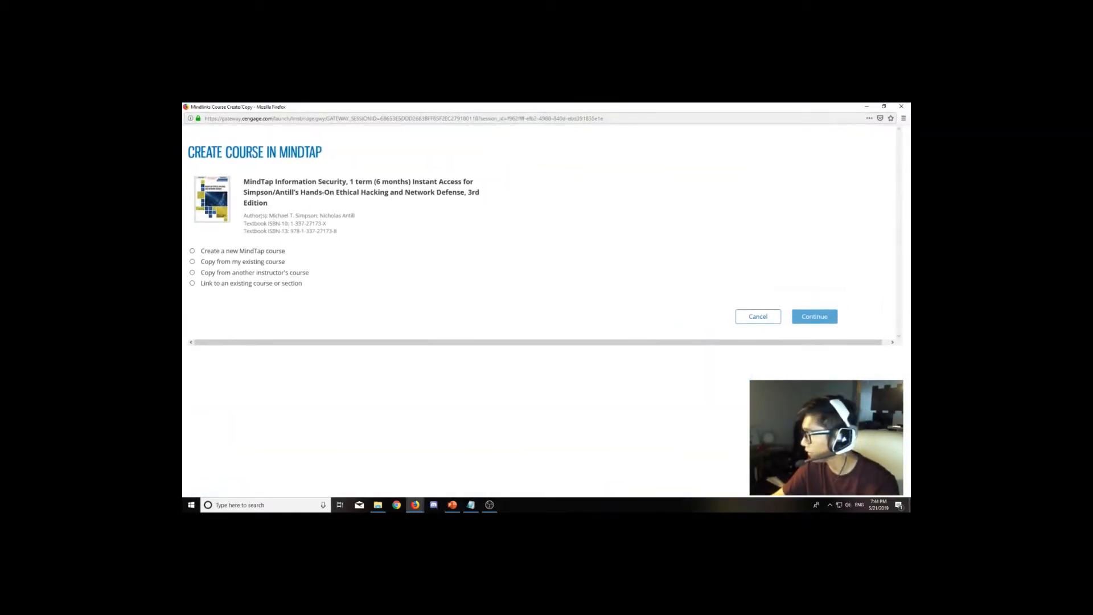
key(alt+Tab)
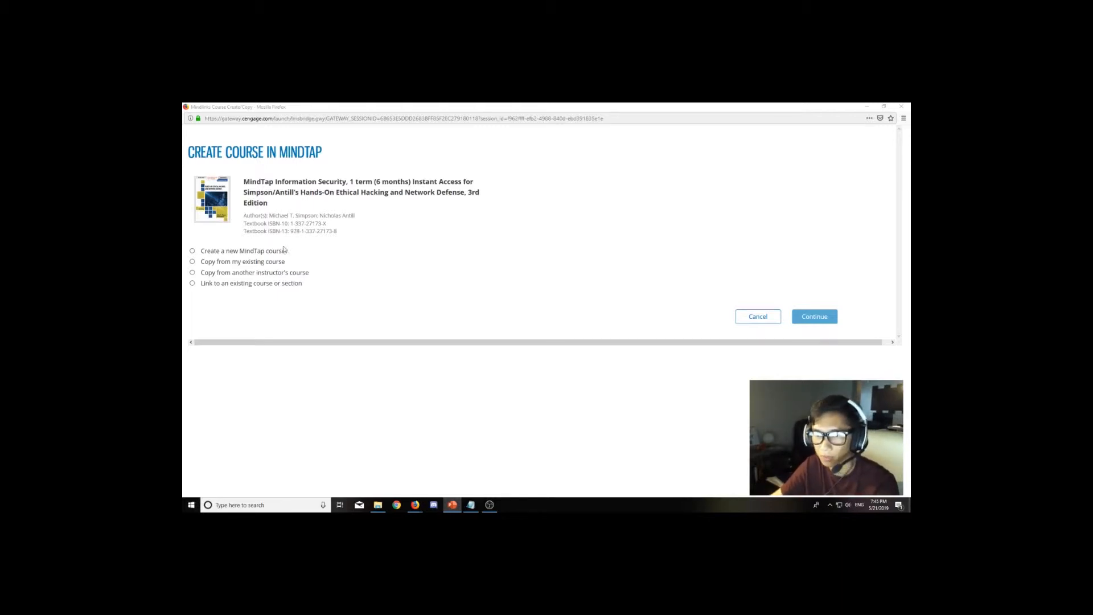
click(192, 273)
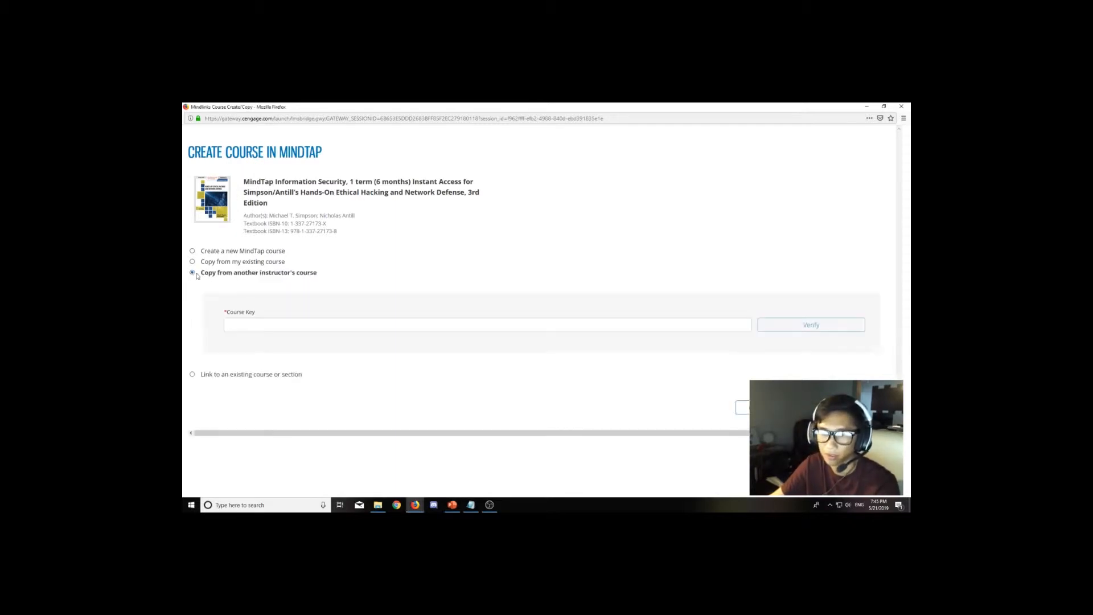
drag(203, 274, 318, 275)
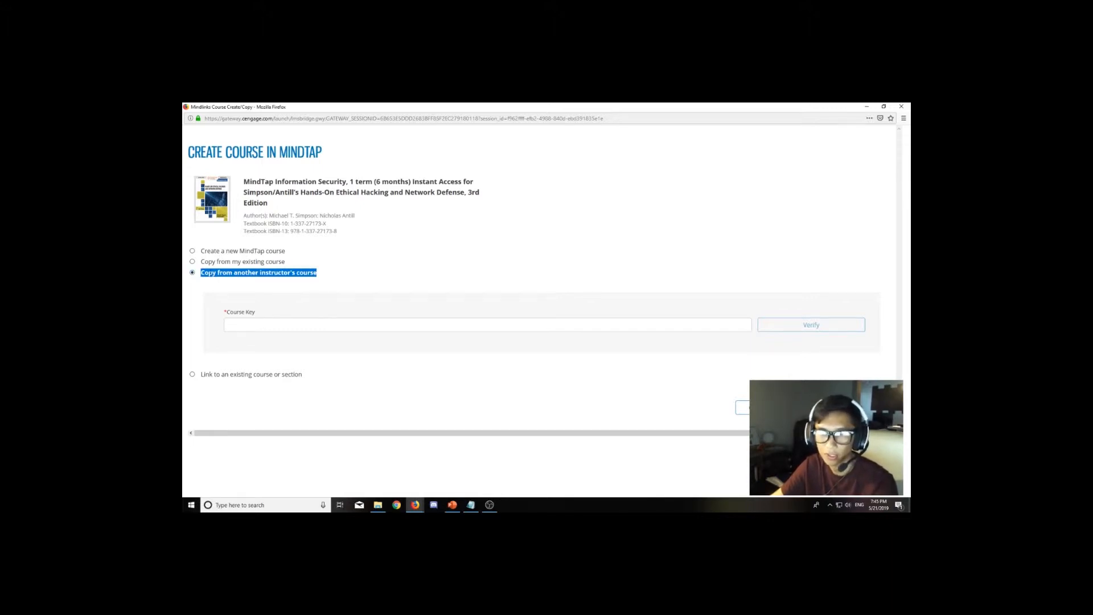
Paste the copied course key into the Course Key field and verify it.
click(273, 324)
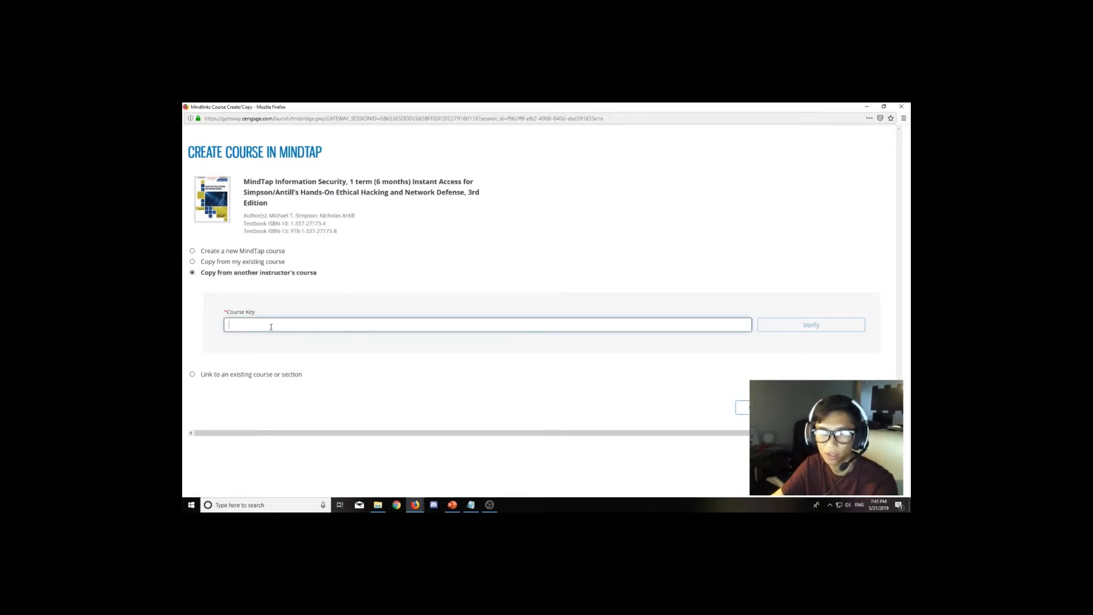
right_click(272, 328)
click(295, 360)
drag(279, 326, 227, 326)
click(288, 322)
click(791, 328)
key(alt+Tab)
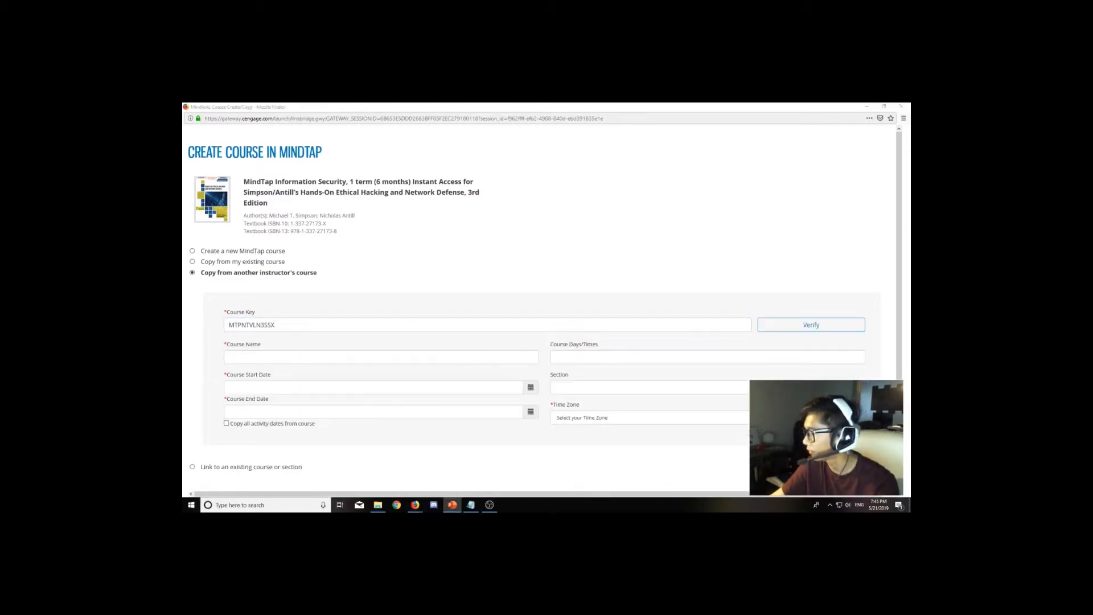
scroll(387, 279, down, 1)
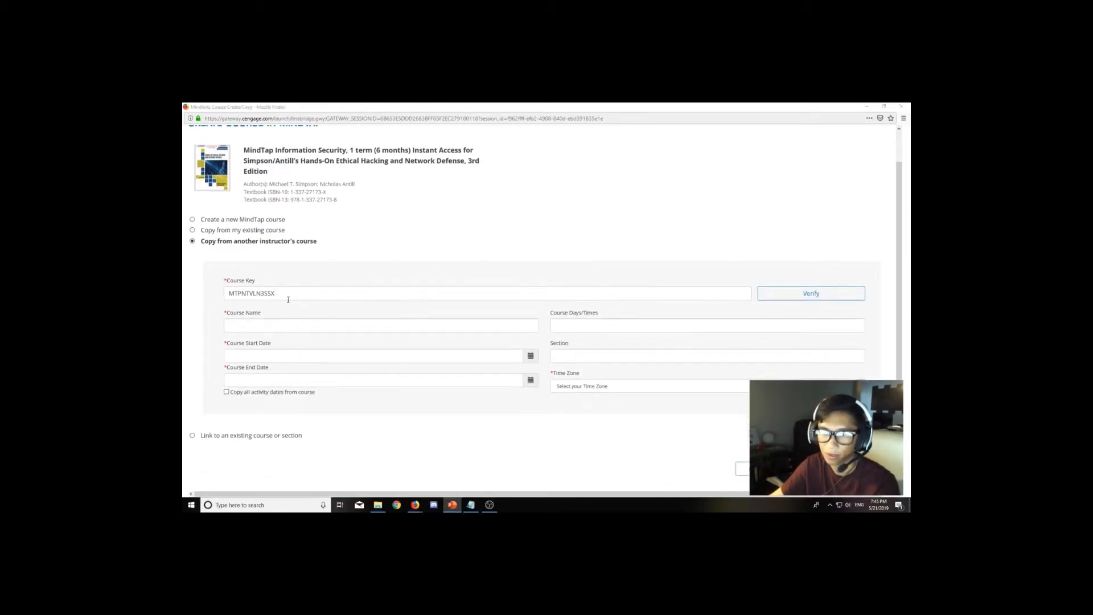
click(290, 325)
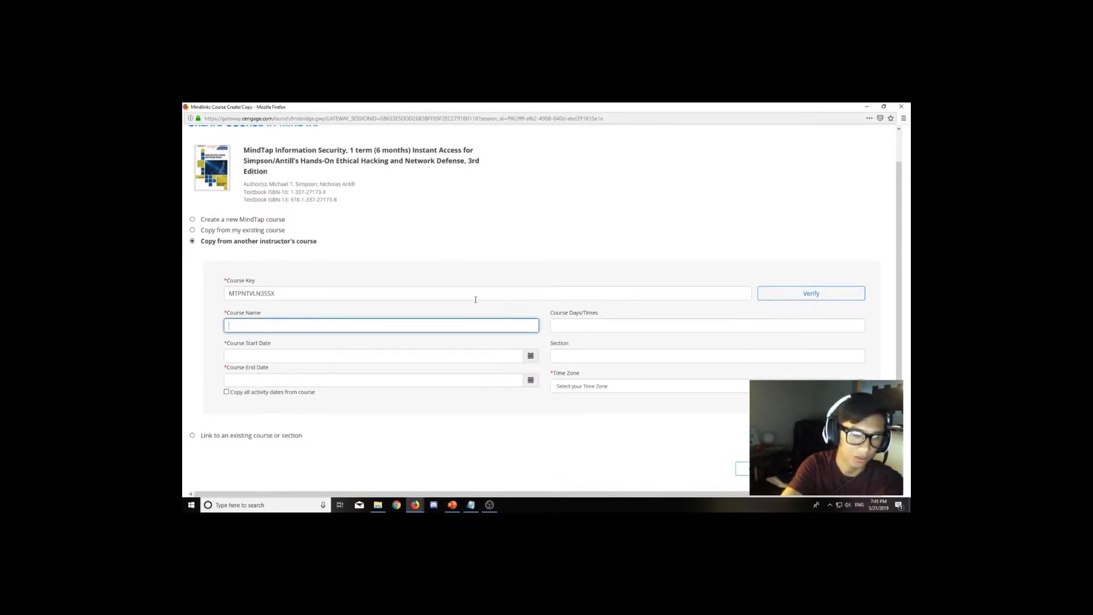
text(C)
key(BackSpace)
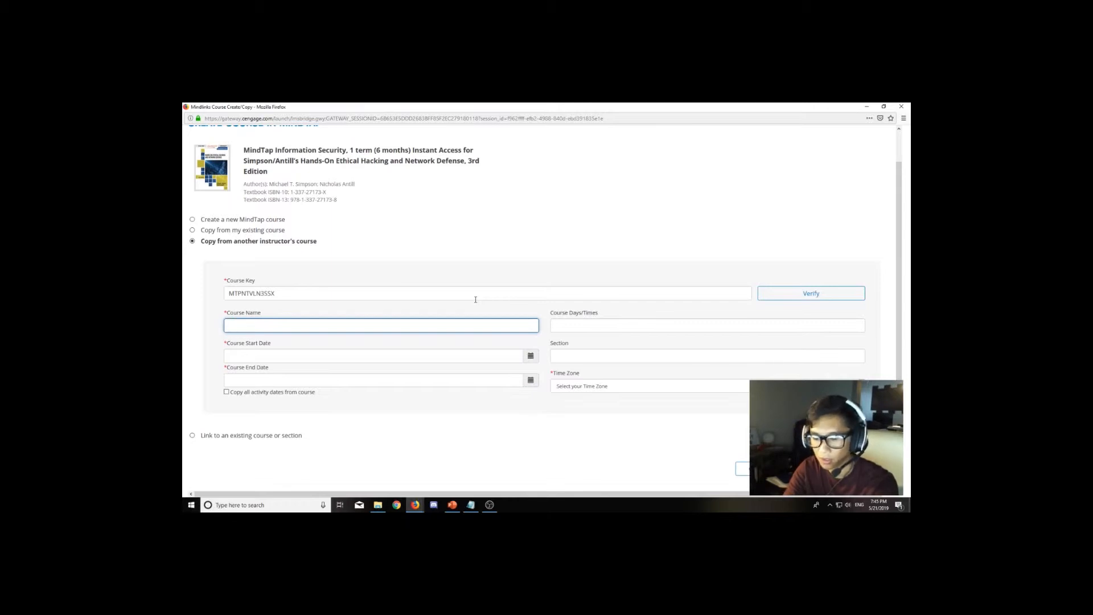
text(ENGL1301)
key(ctrl+a)
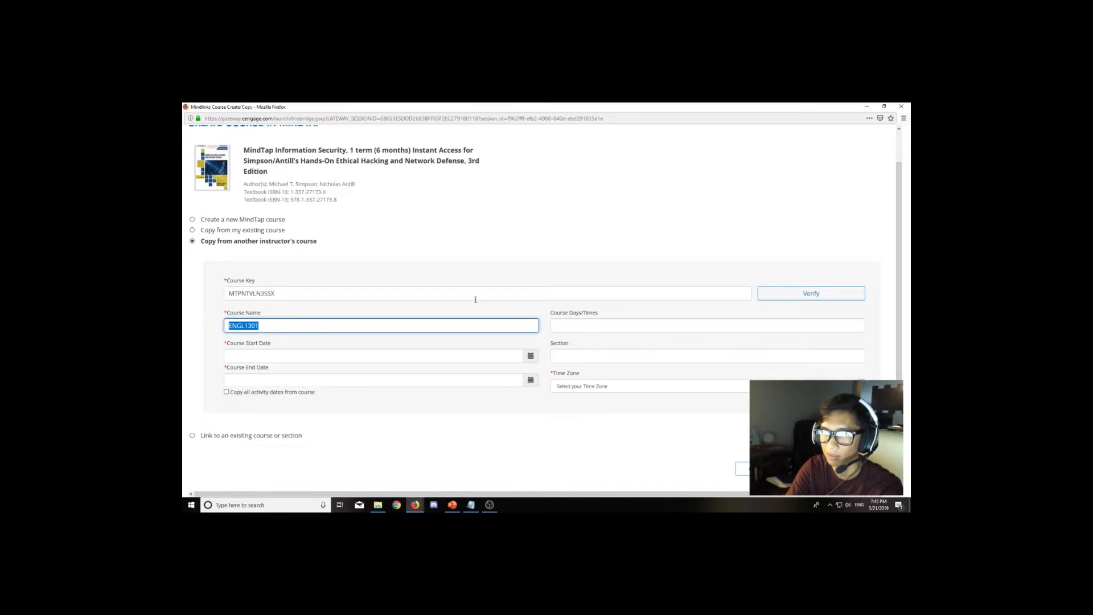
key(BackSpace)
text(CYSE )
text(4303)
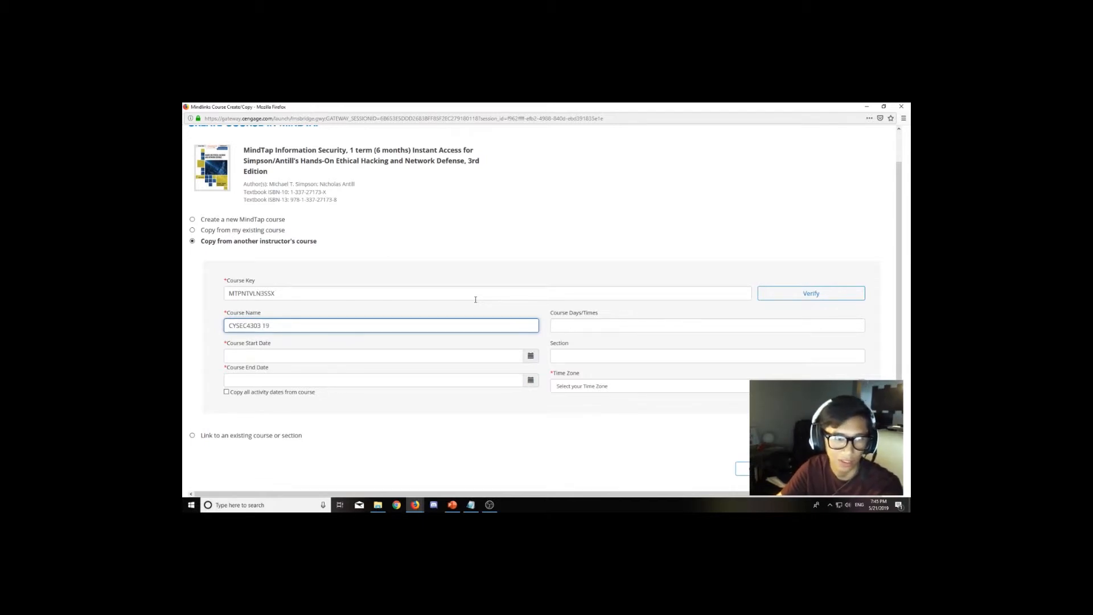
text(190426)
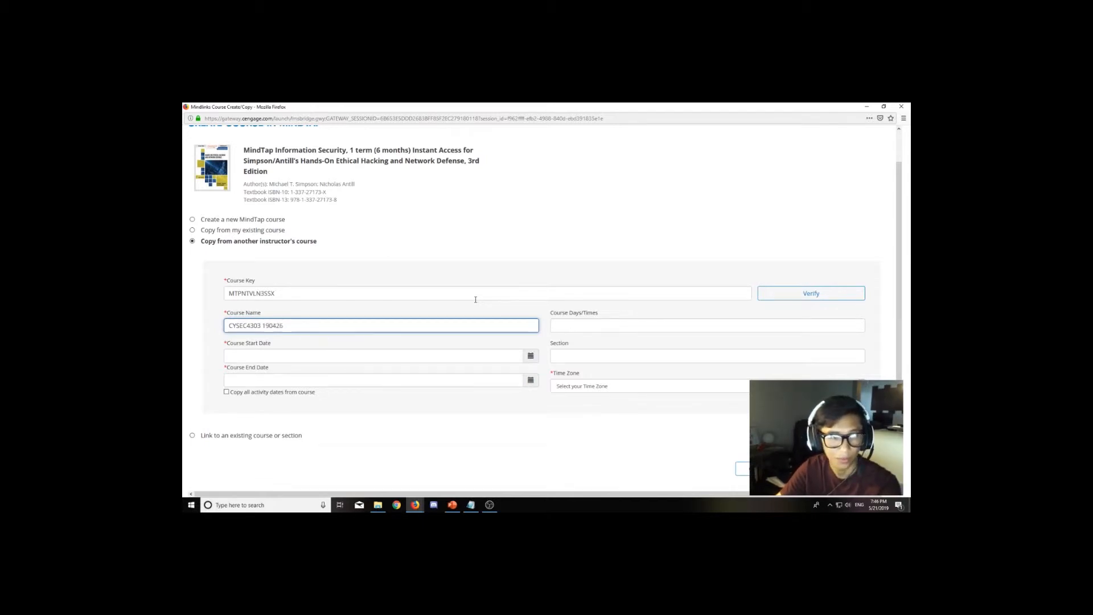
text( M-EVE)
key(BackSpace)
key(BackSpace)
key(BackSpace)
key(BackSpace)
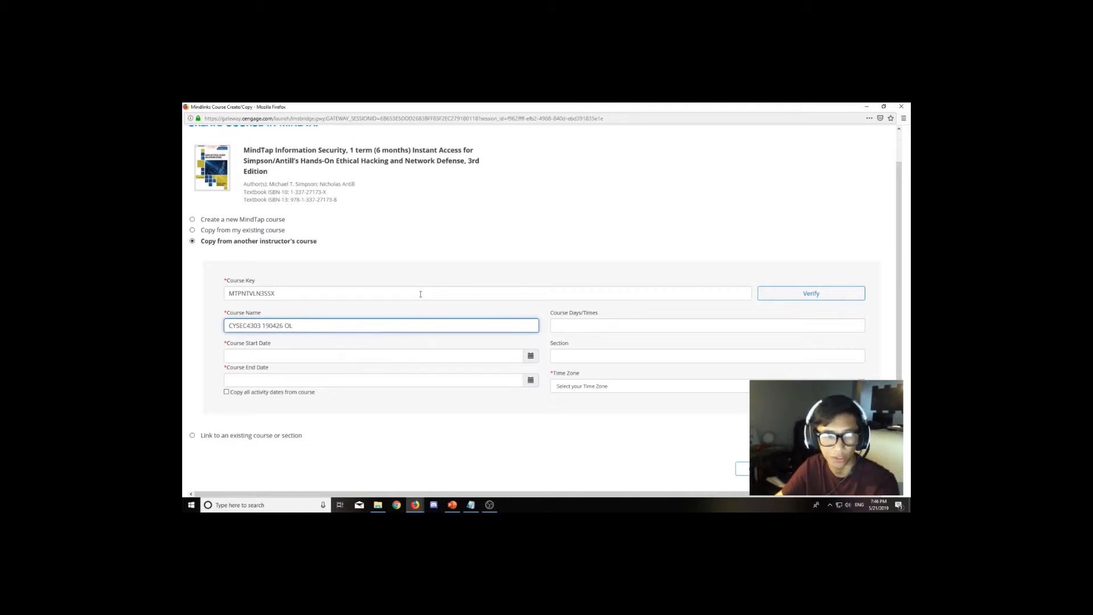
click(387, 306)
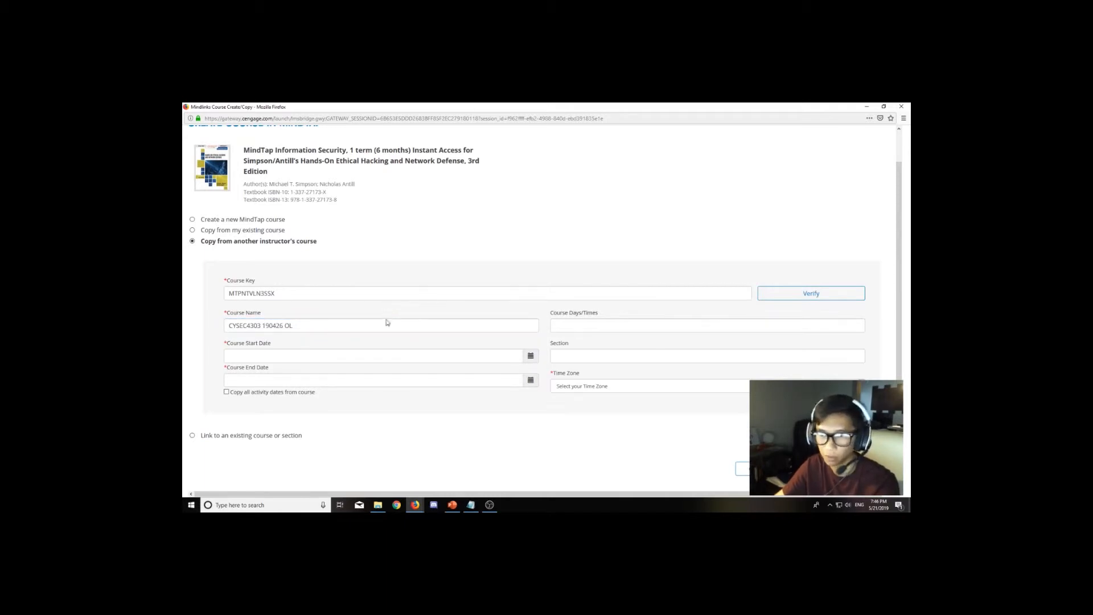
Set the course start date to 05/20/2019 using the date picker.
click(531, 357)
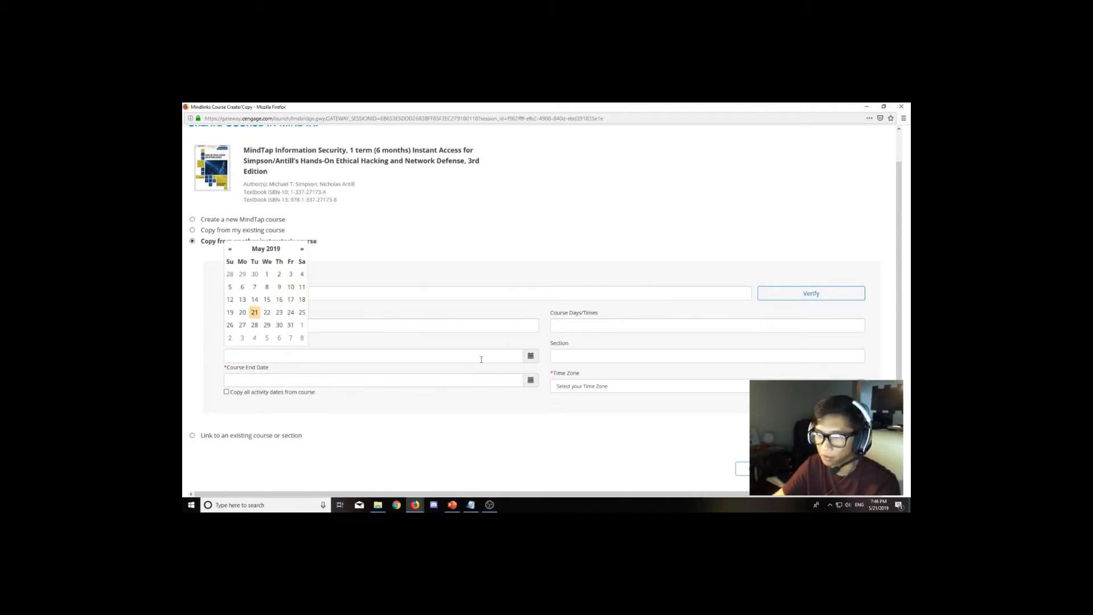
click(245, 314)
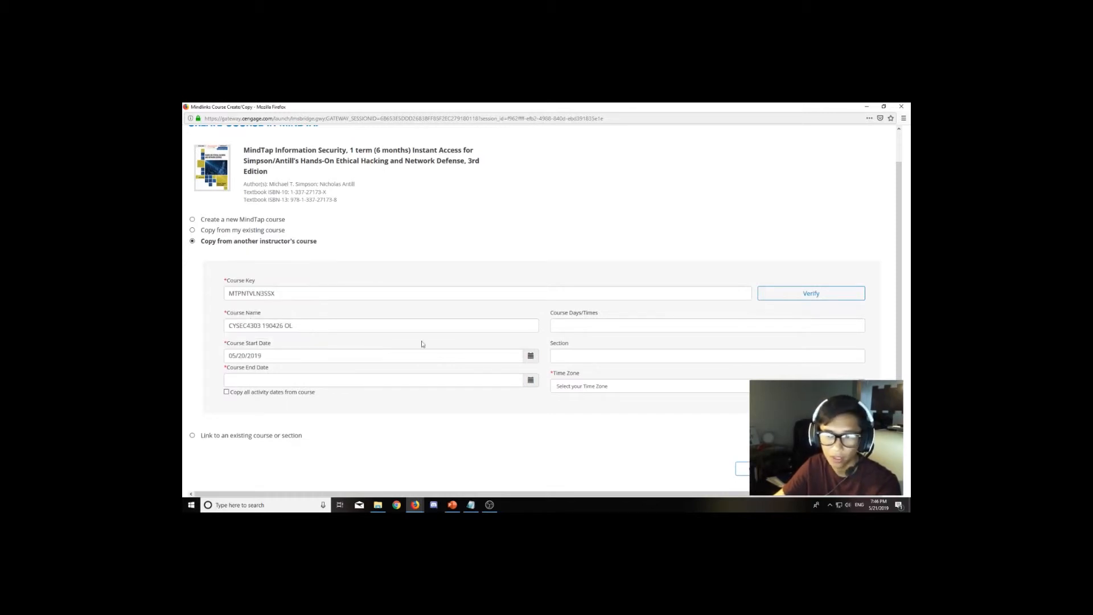
Set the course end date to 01/31/2022 using the date picker.
click(534, 380)
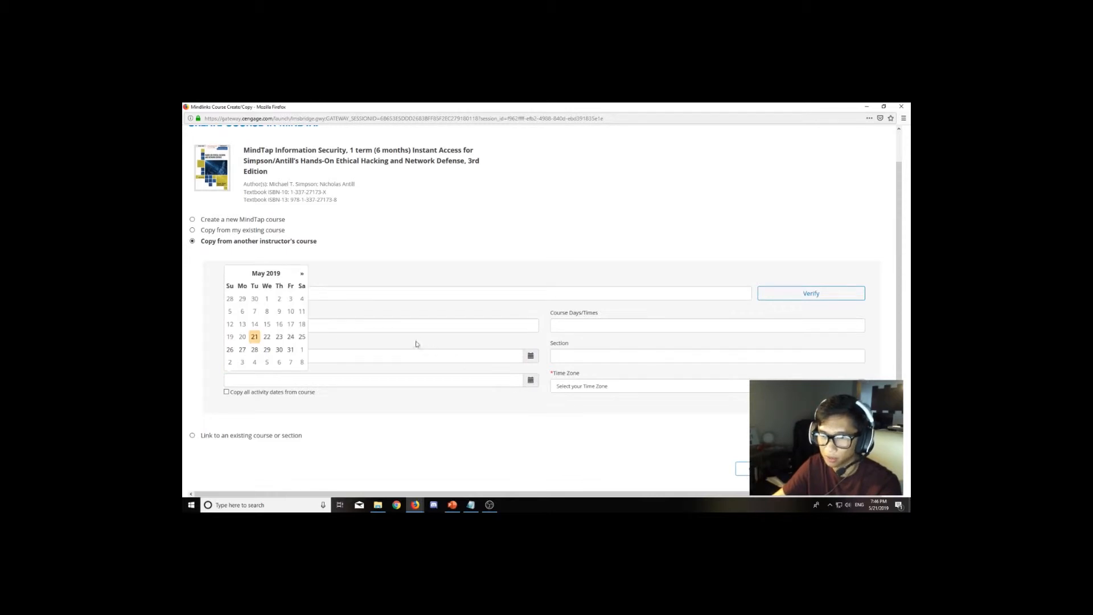
double_click(300, 274)
triple_click(301, 274)
double_click(301, 274)
double_click(302, 274)
triple_click(302, 274)
triple_click(302, 274)
triple_click(302, 275)
double_click(302, 274)
double_click(302, 274)
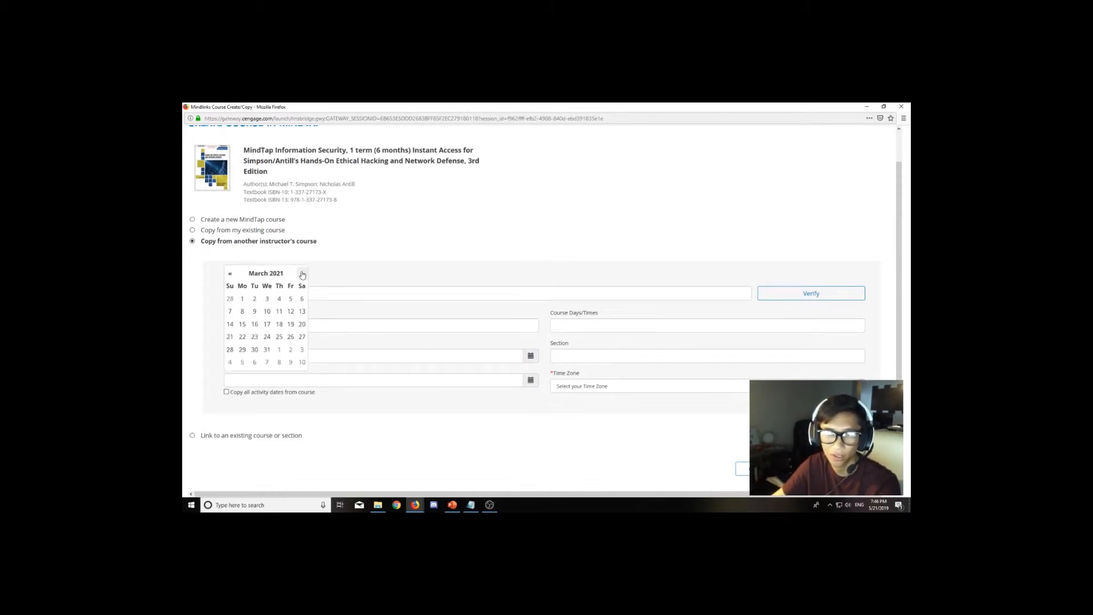
triple_click(301, 274)
double_click(301, 274)
double_click(302, 275)
triple_click(301, 275)
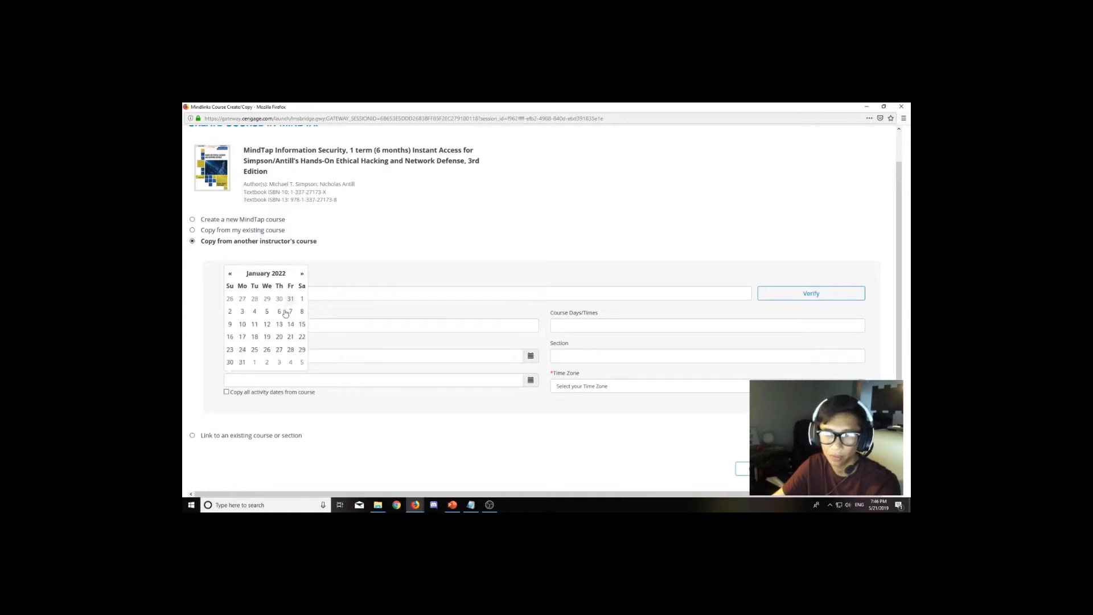
click(242, 363)
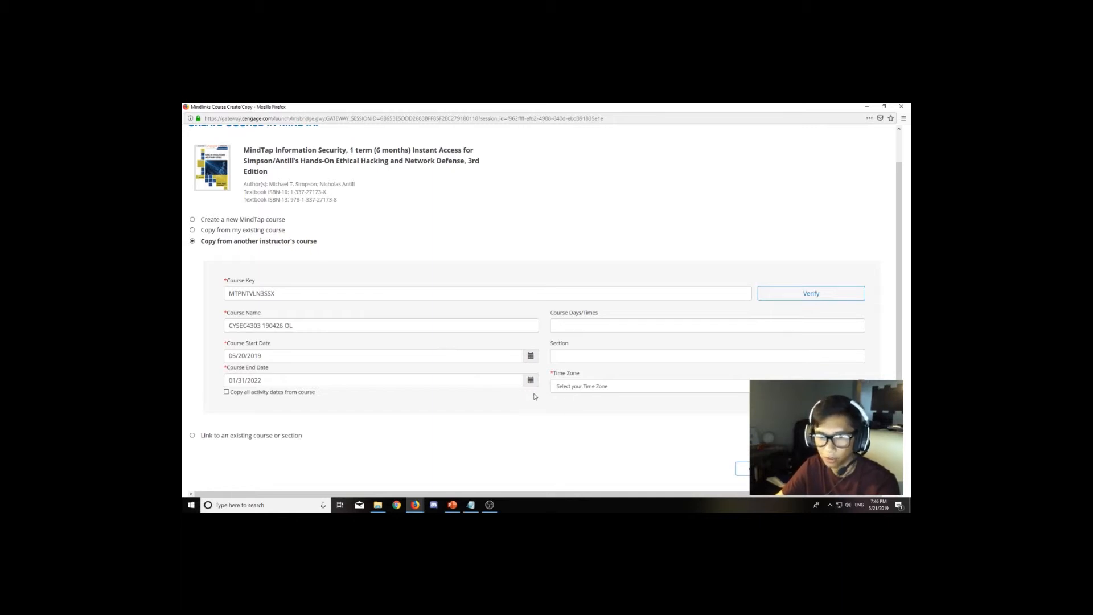
Set the time zone to (GMT-06:00) Central Time (US & Canada).
click(622, 391)
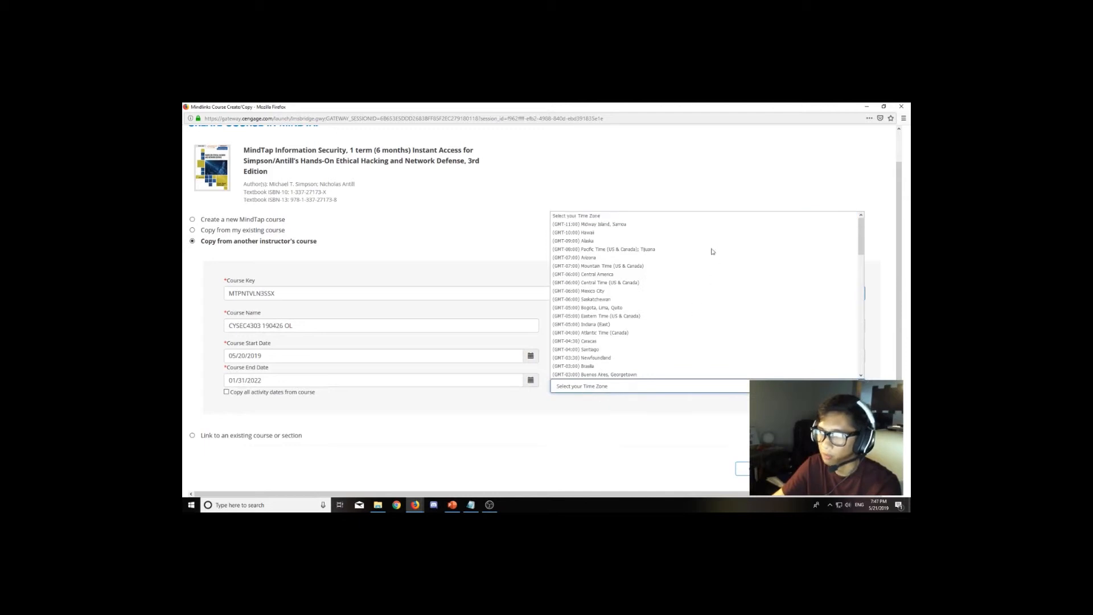
click(687, 283)
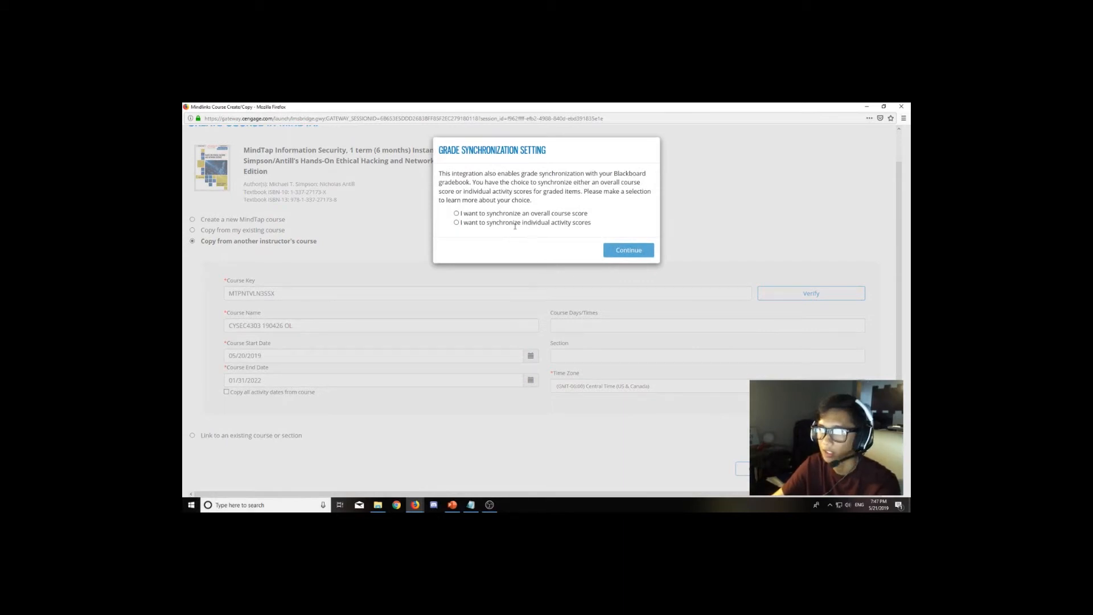
Choose to synchronize individual activity scores in the grade synchronization setting and continue creating the course.
key(alt+Tab)
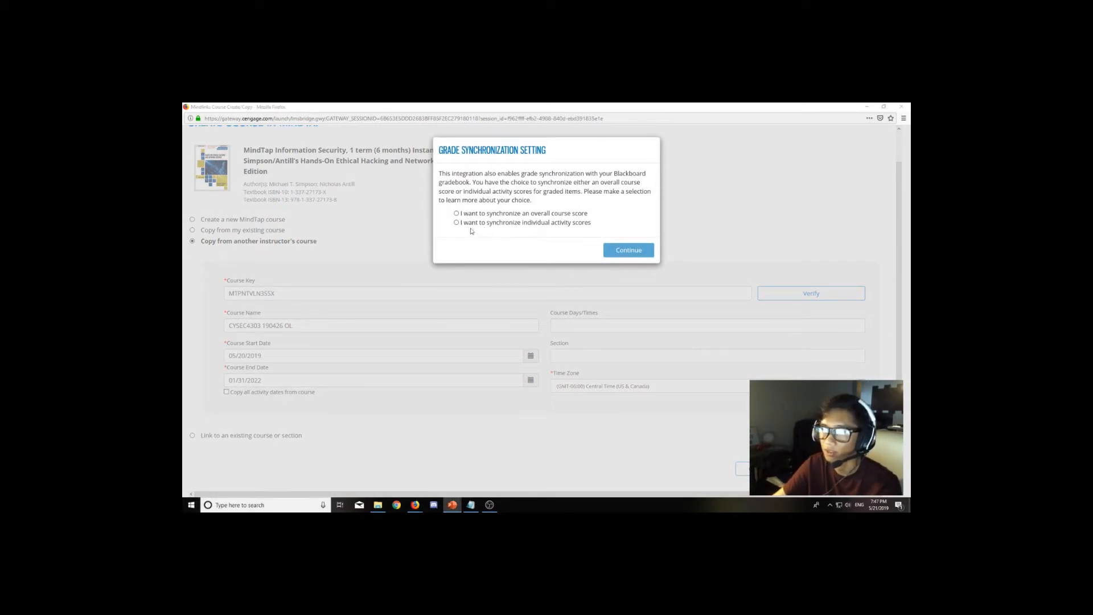
drag(460, 223, 594, 228)
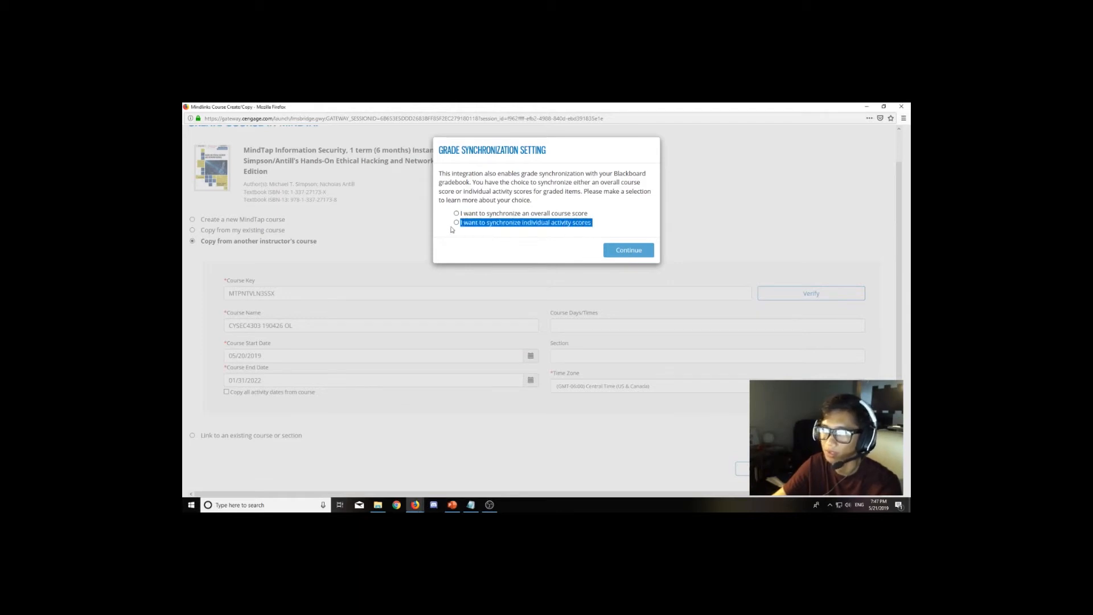
drag(478, 212, 576, 220)
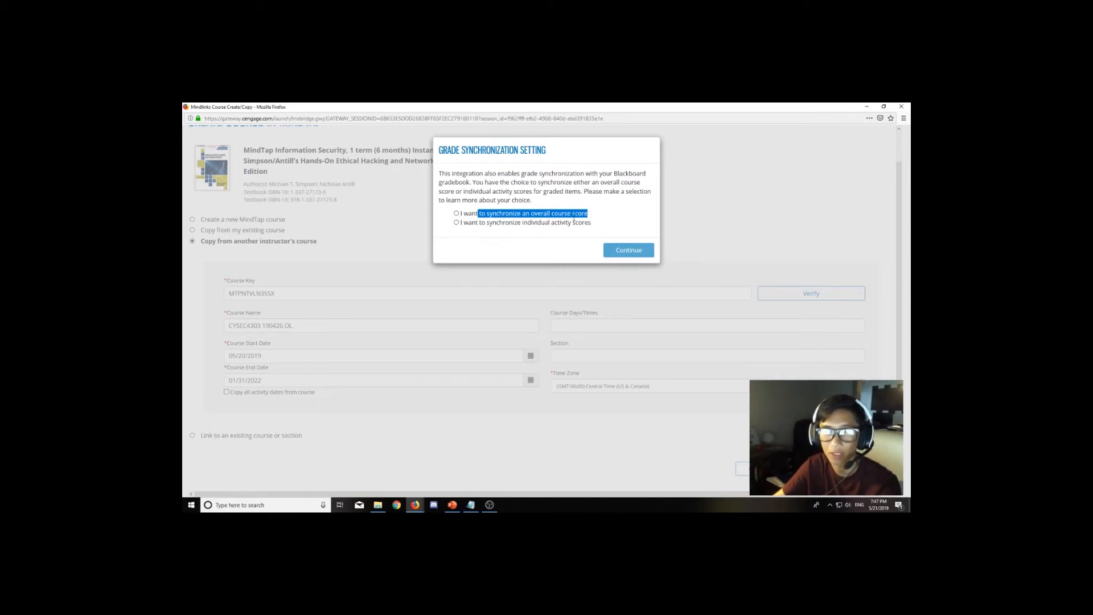
drag(476, 223, 569, 226)
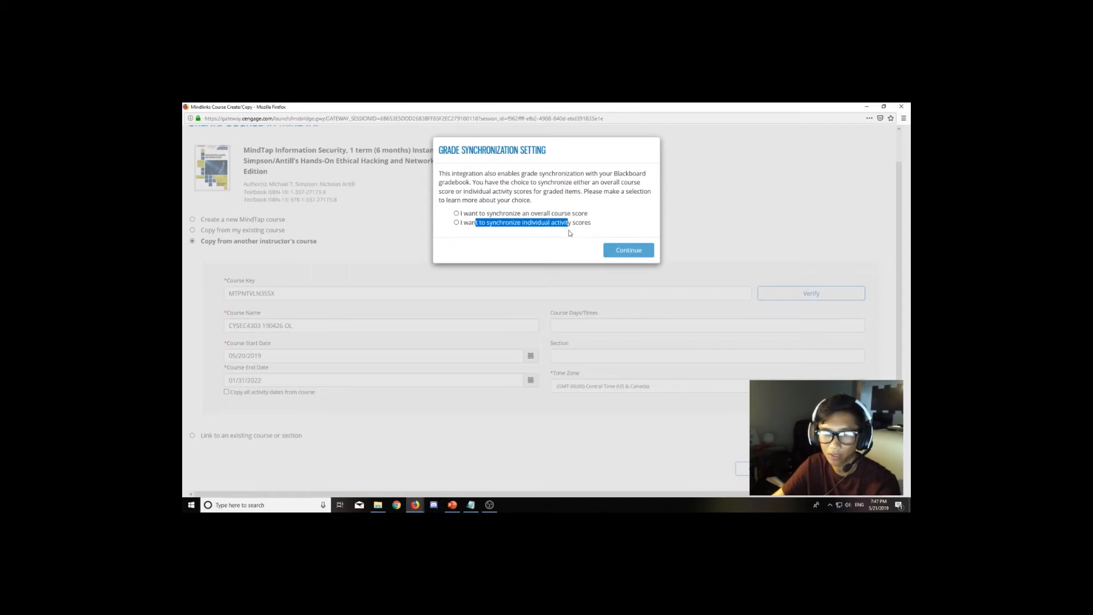
click(456, 222)
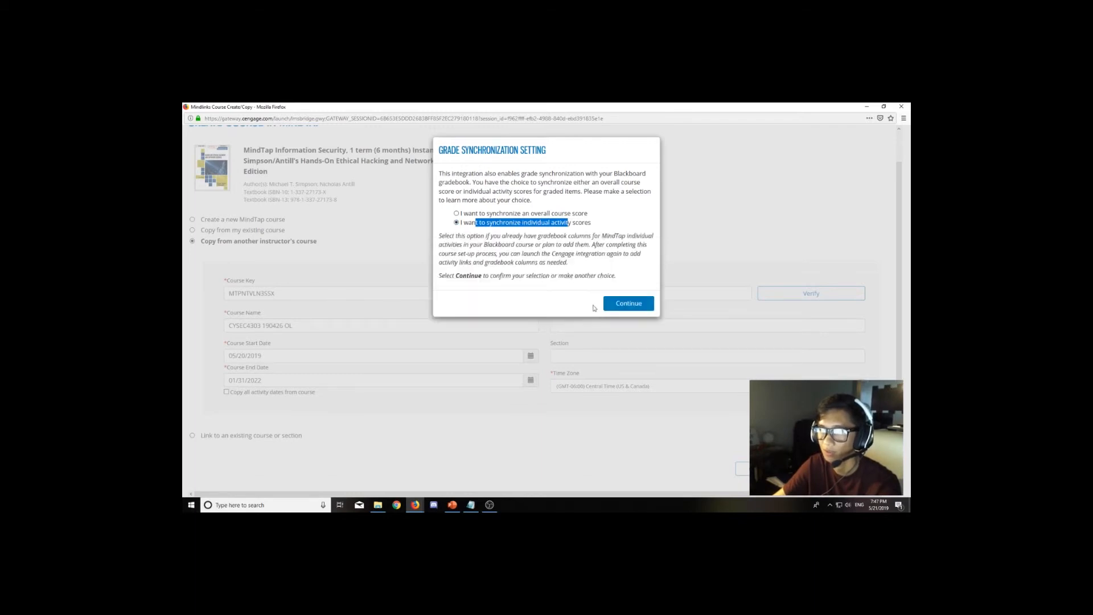
click(628, 304)
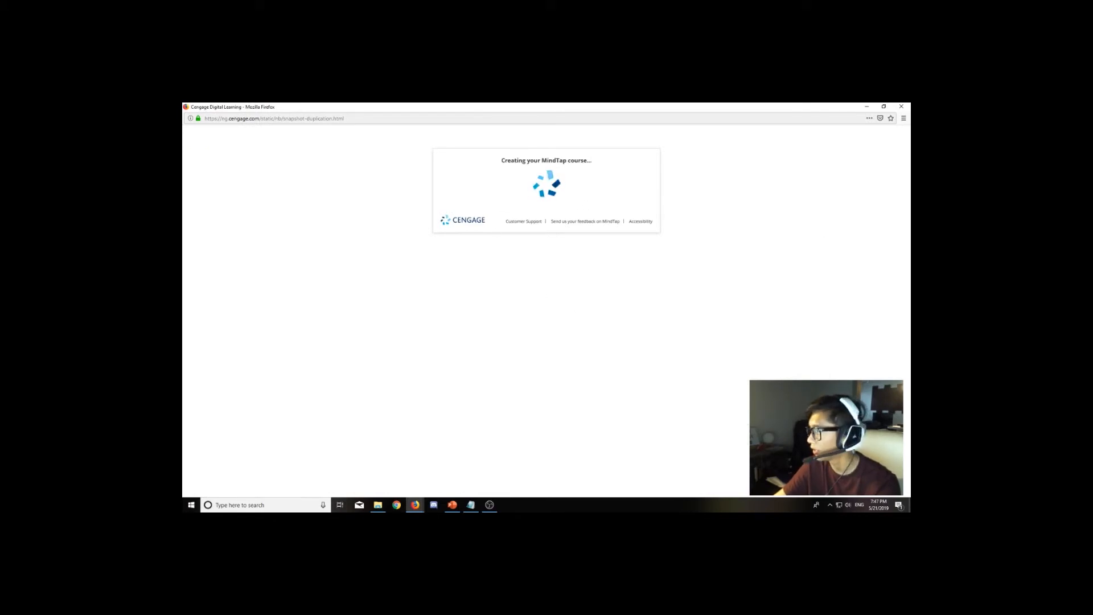
Skip the guided setup for the new course and dismiss the course info and welcome tour dialogs.
key(alt+Tab)
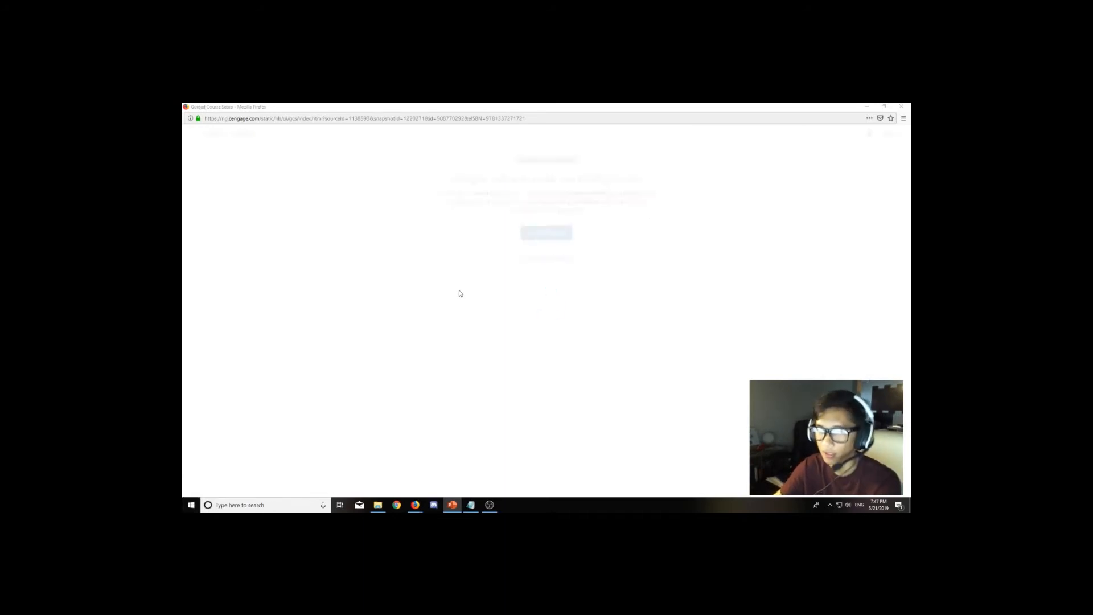
drag(505, 194, 578, 211)
click(573, 214)
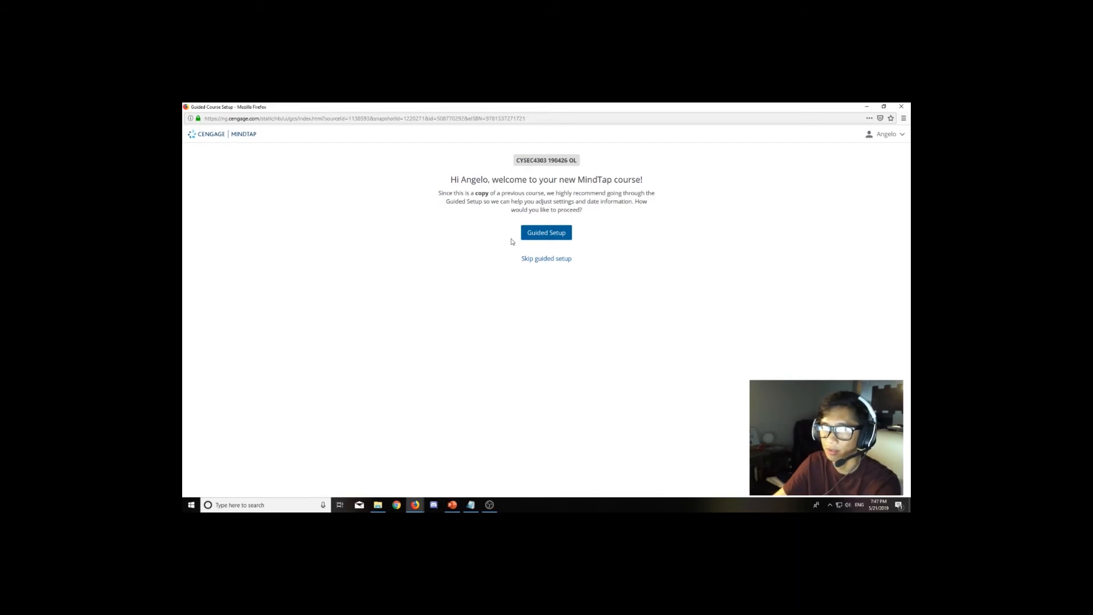
click(534, 259)
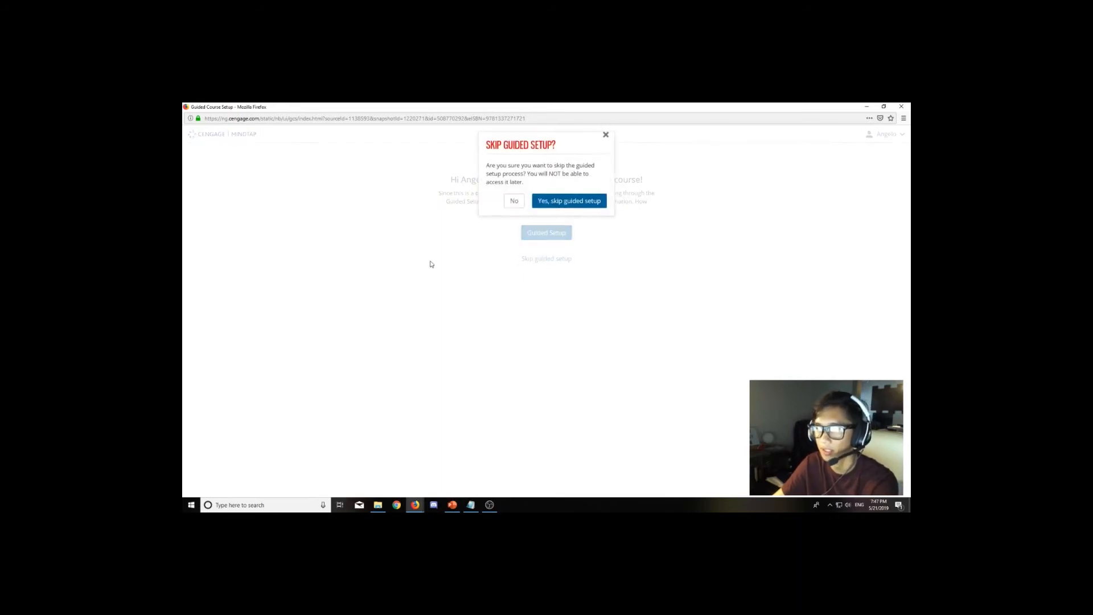
click(552, 210)
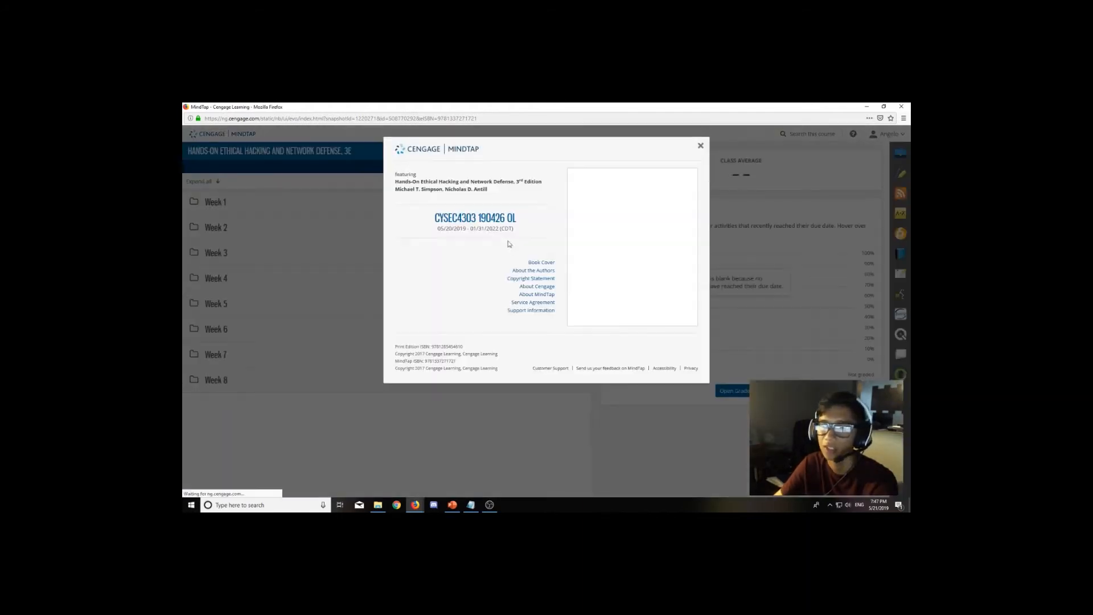
click(700, 146)
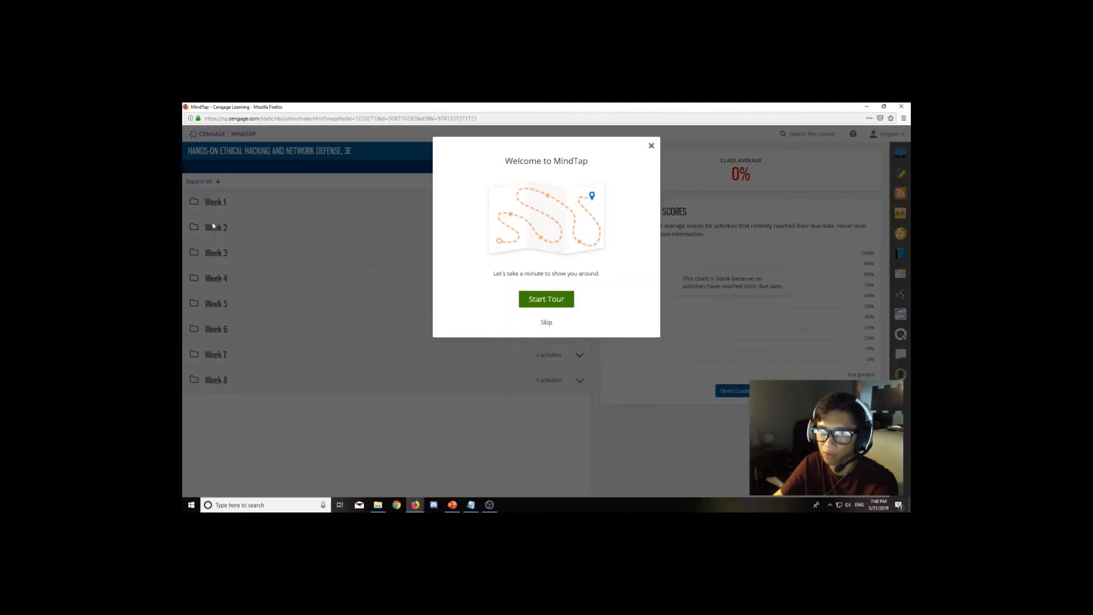
click(542, 323)
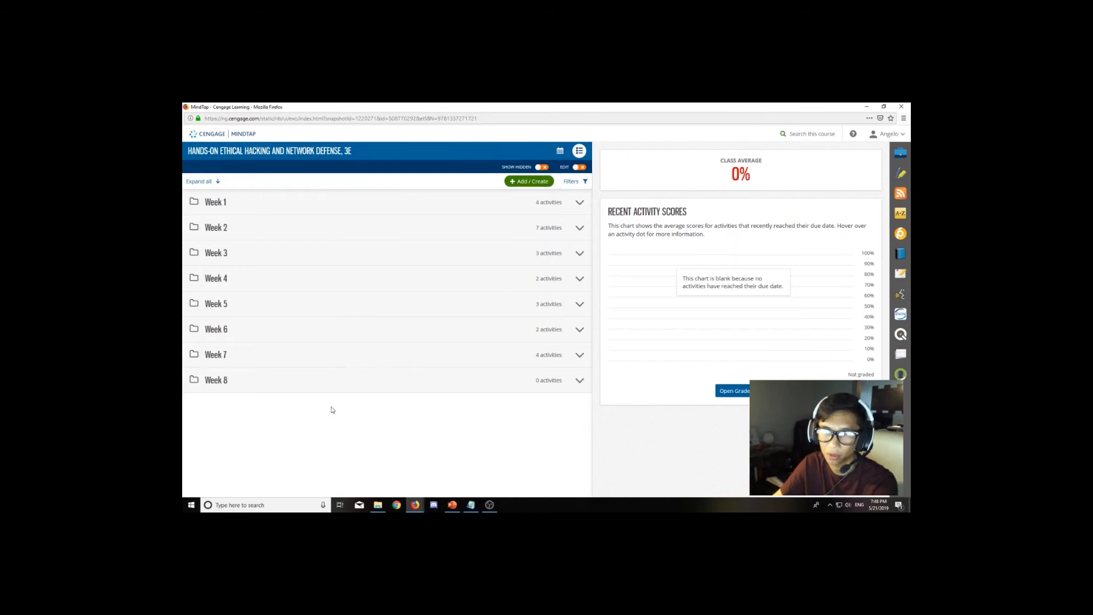
Review the Week 1 through Week 8 folders of the copied course's learning path.
click(323, 205)
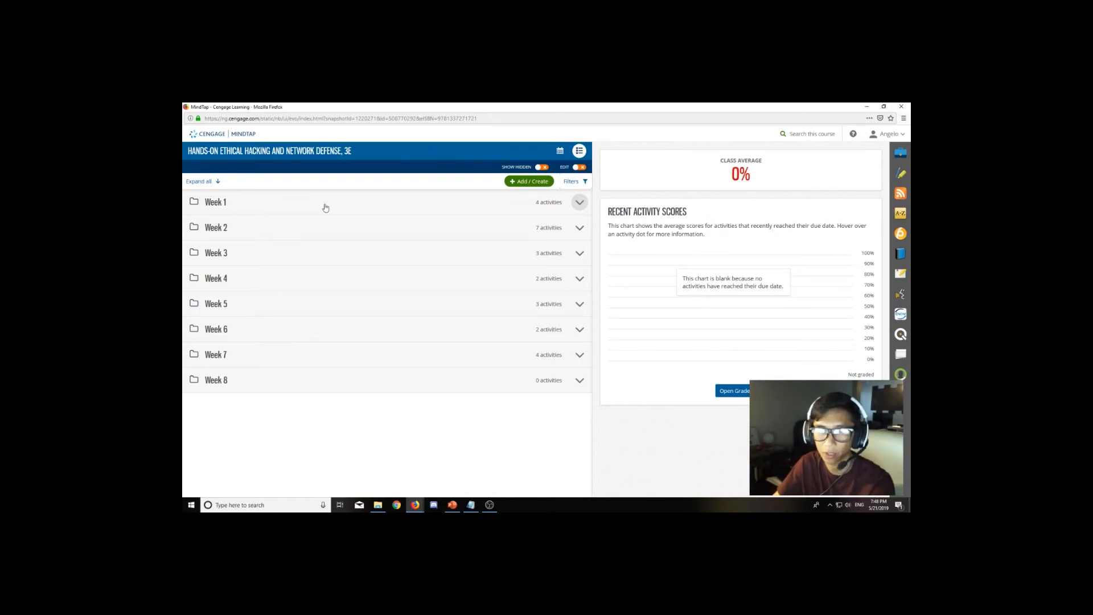
click(325, 207)
click(343, 207)
click(338, 230)
click(337, 231)
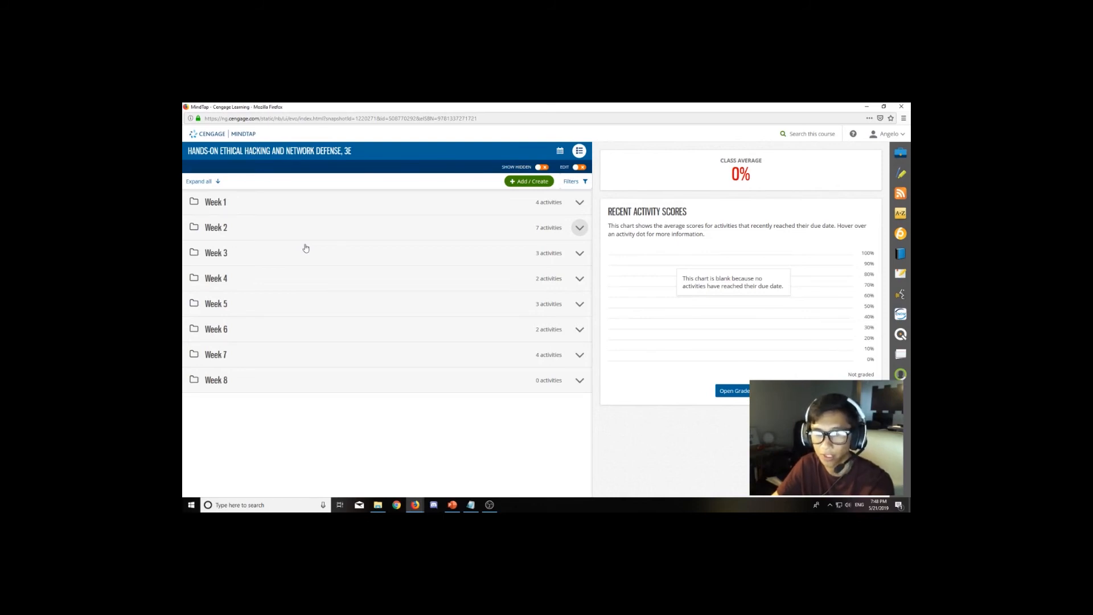
click(333, 254)
click(349, 256)
click(352, 279)
click(363, 289)
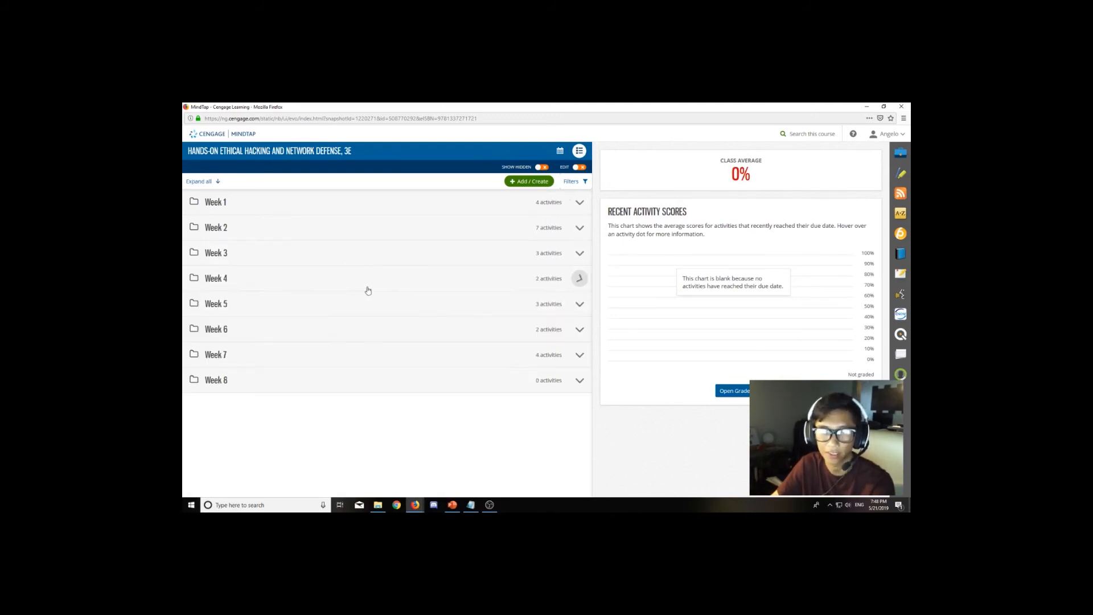
click(366, 308)
click(355, 312)
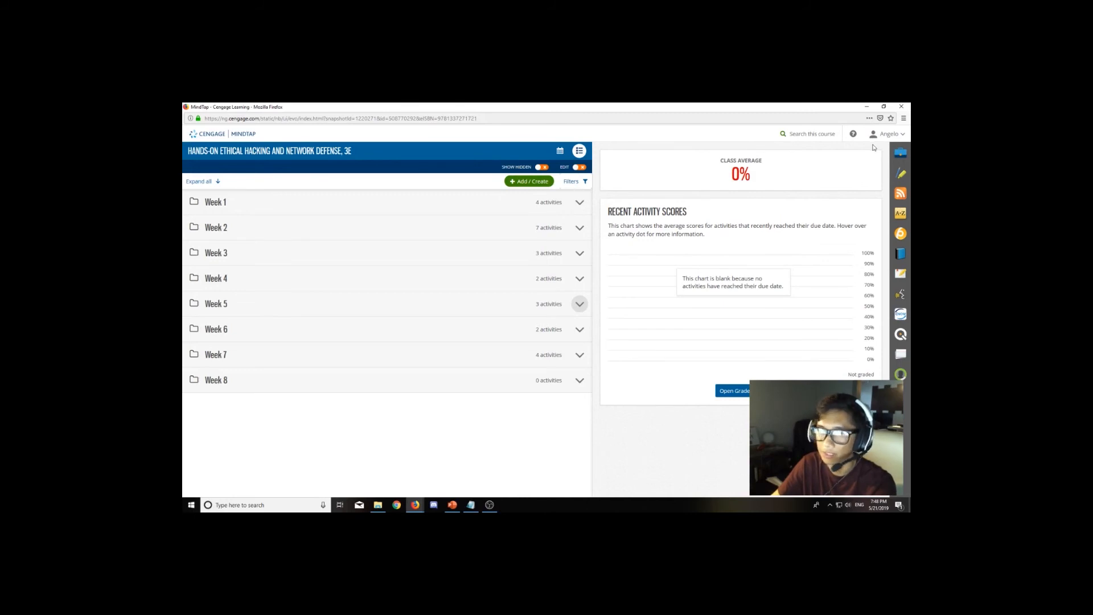
Open the course's Dashboard settings and set the default dashboard view to Rolling Week View.
click(887, 135)
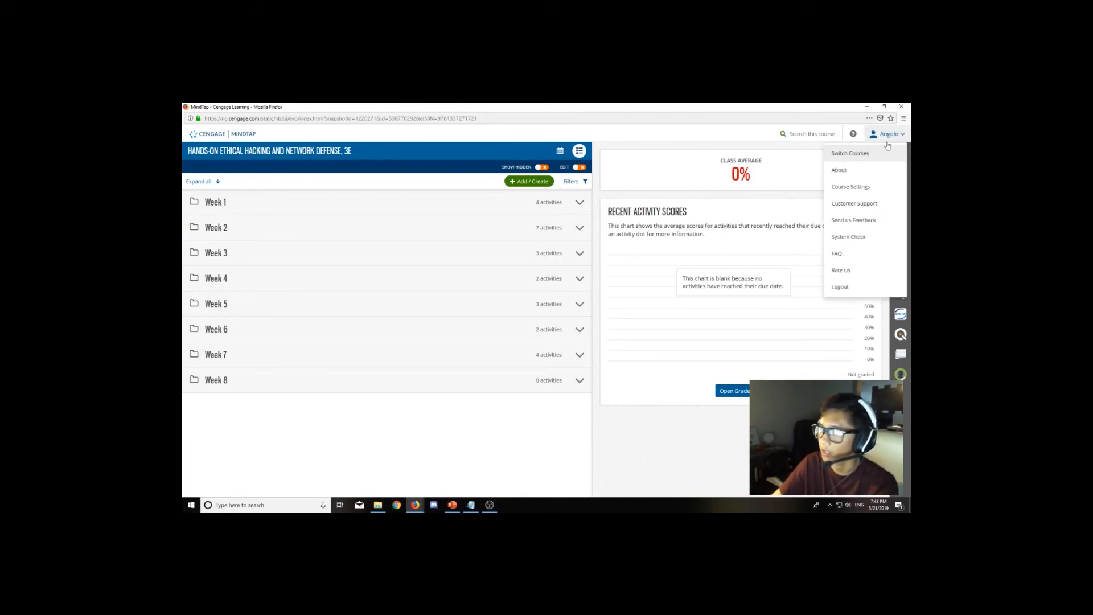
click(850, 186)
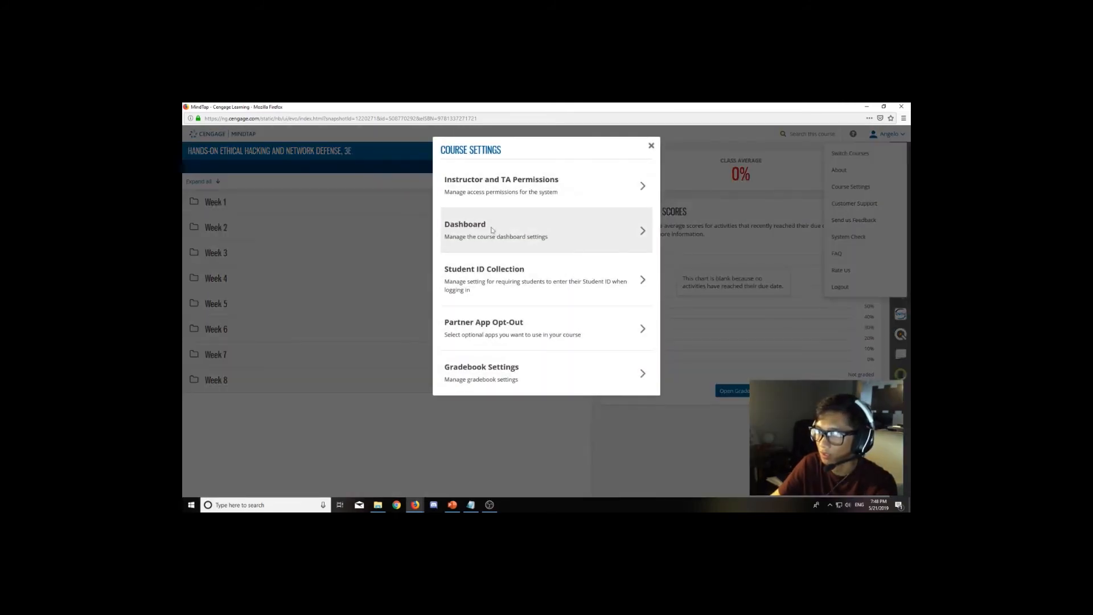
click(644, 235)
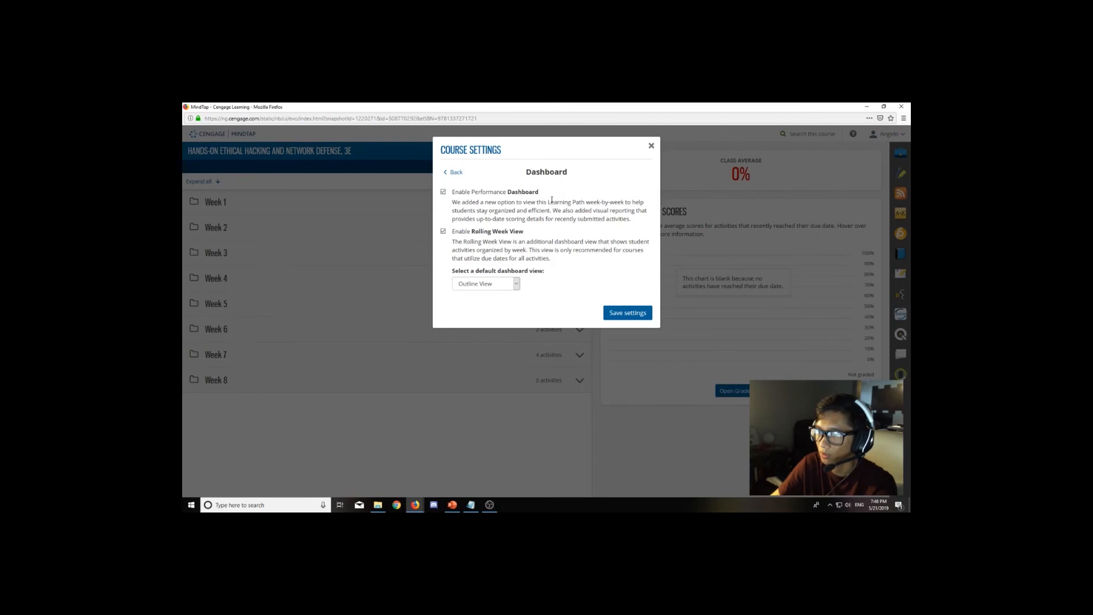
click(516, 283)
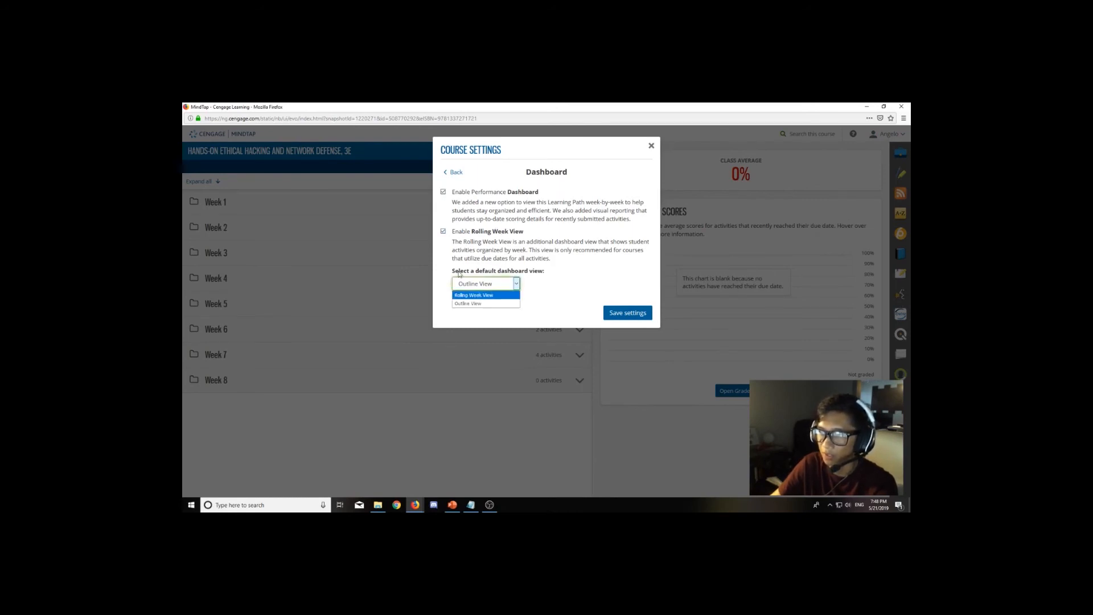
click(488, 303)
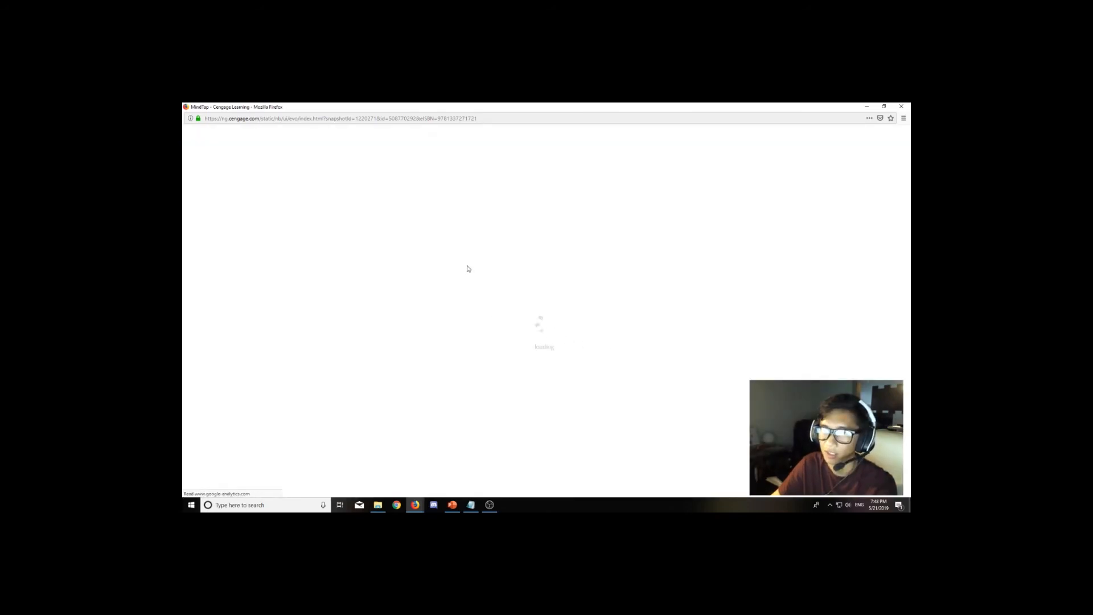
Reopen the Dashboard settings, set the default dashboard view to Outline View, and save the settings.
click(385, 256)
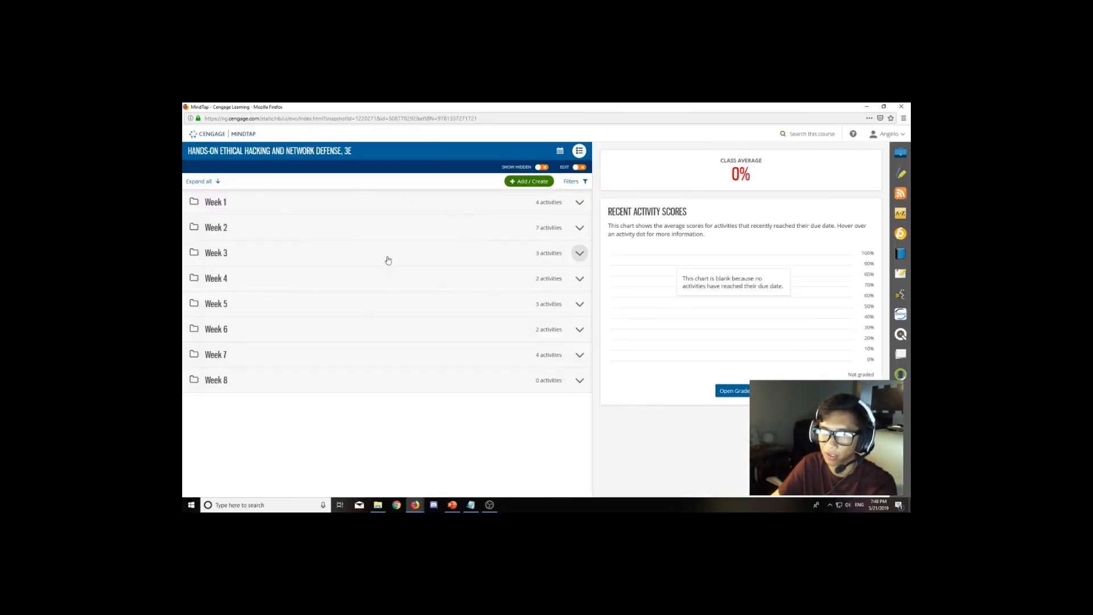
click(393, 250)
click(400, 300)
click(402, 310)
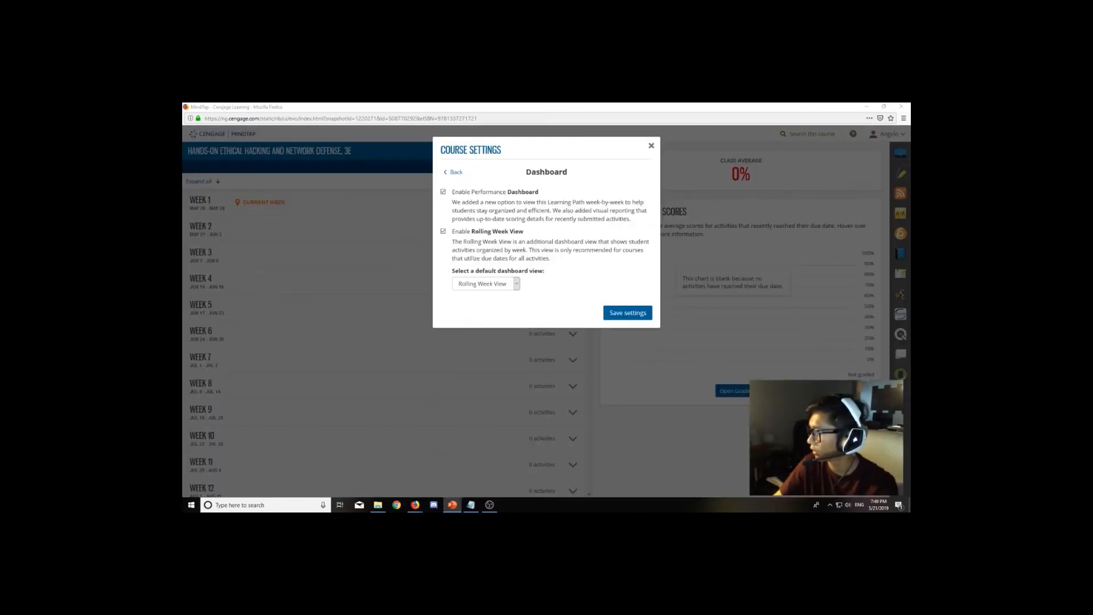
click(500, 304)
click(628, 312)
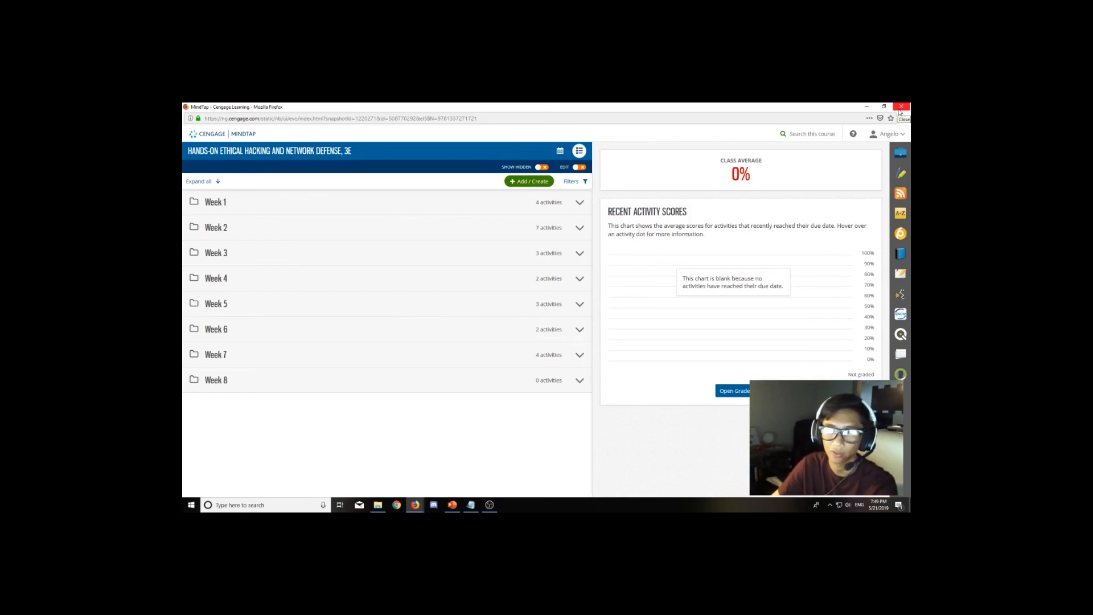
Close the MindTap window and return to the Blackboard Week 0 page with the CYSEC 4303 link.
click(901, 107)
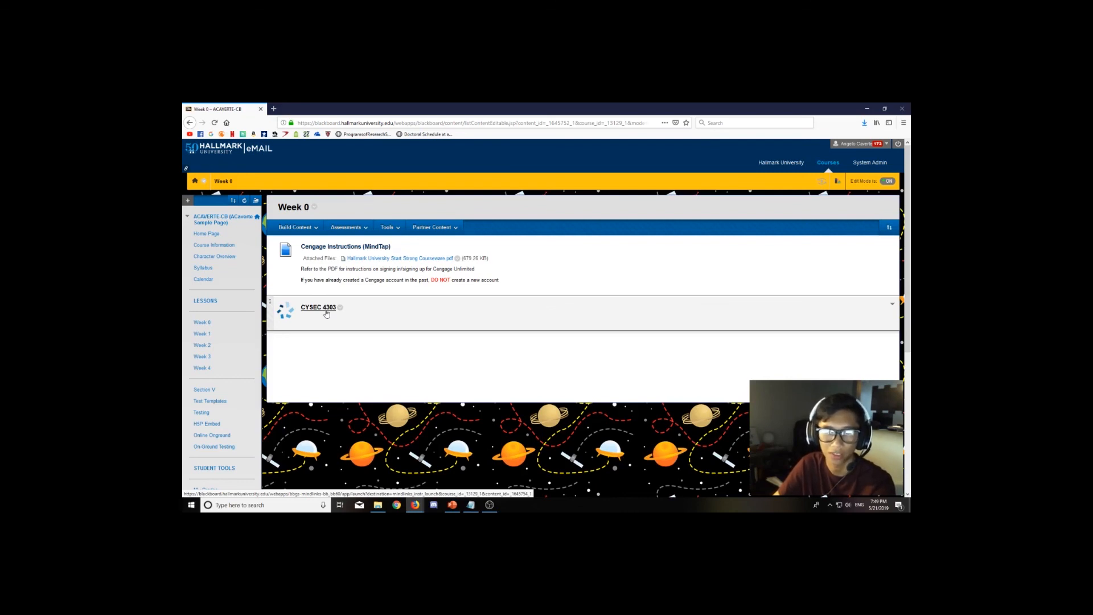
scroll(253, 415, down, 2)
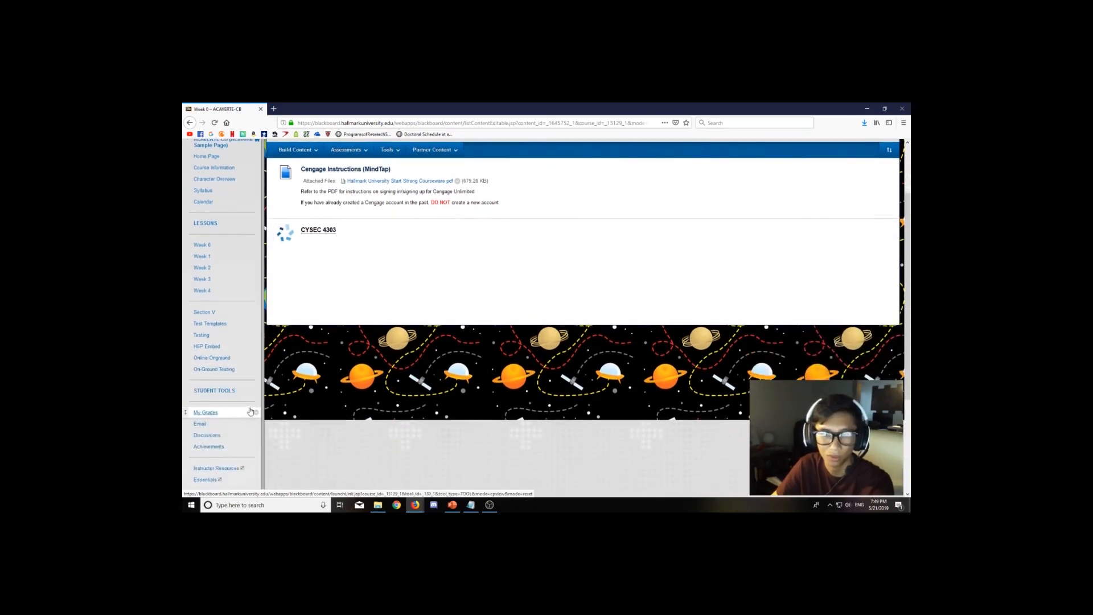
scroll(267, 399, up, 2)
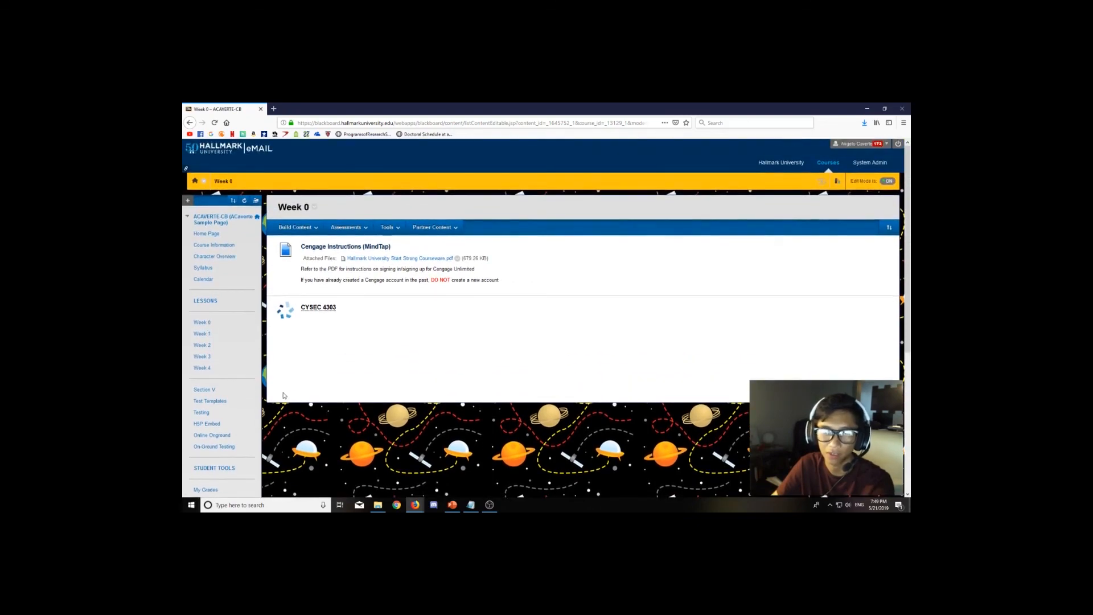